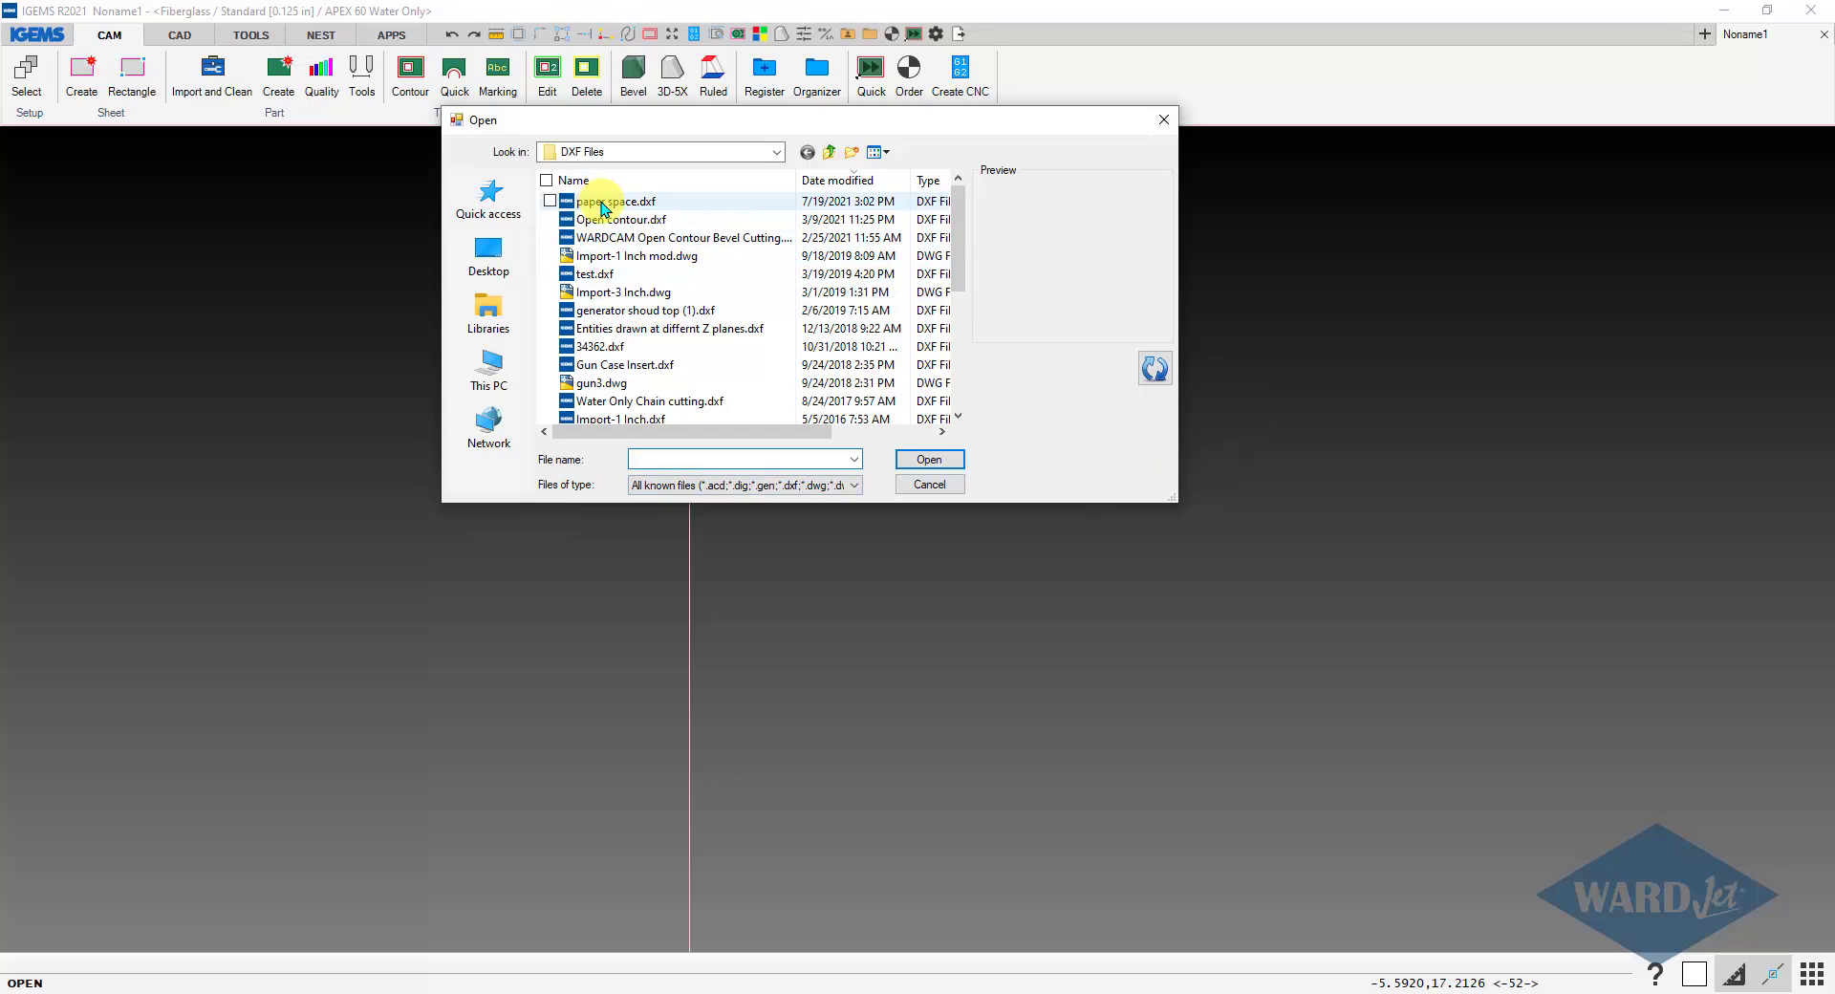
Select paper space.dxf in the DXF Files folder and widen the Open dialog to show file sizes
click(824, 201)
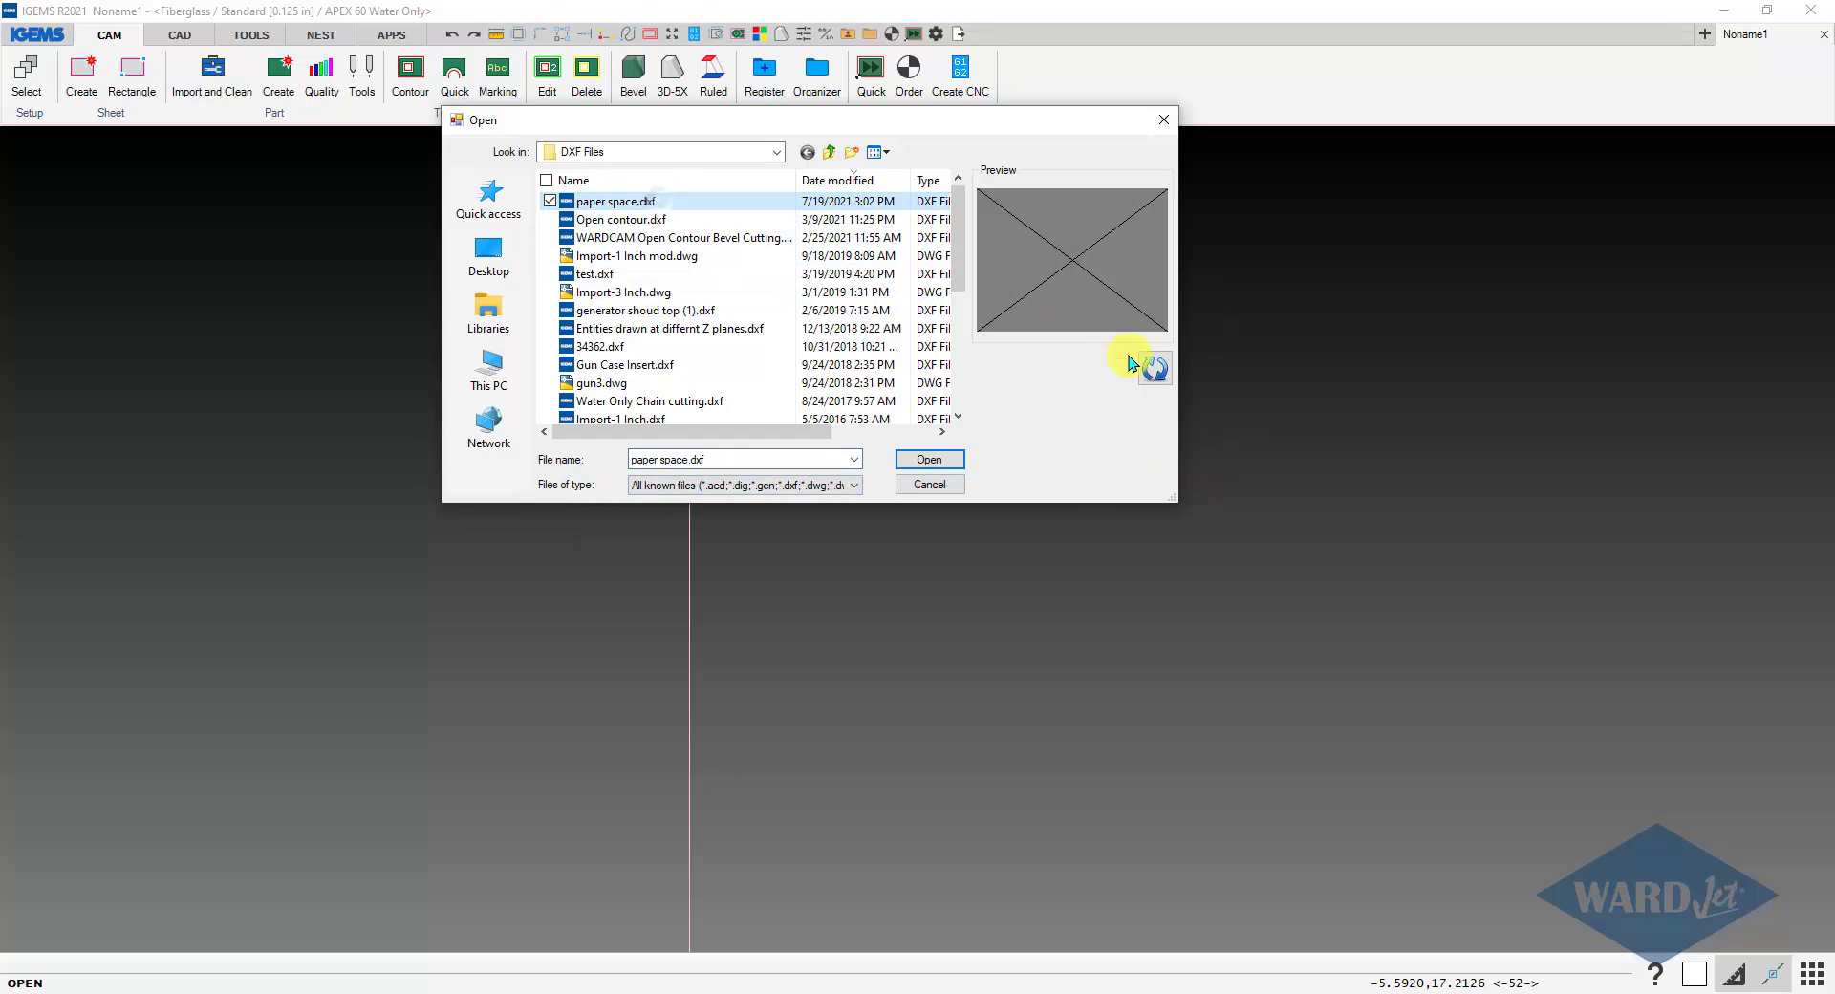
drag(1176, 488, 1575, 495)
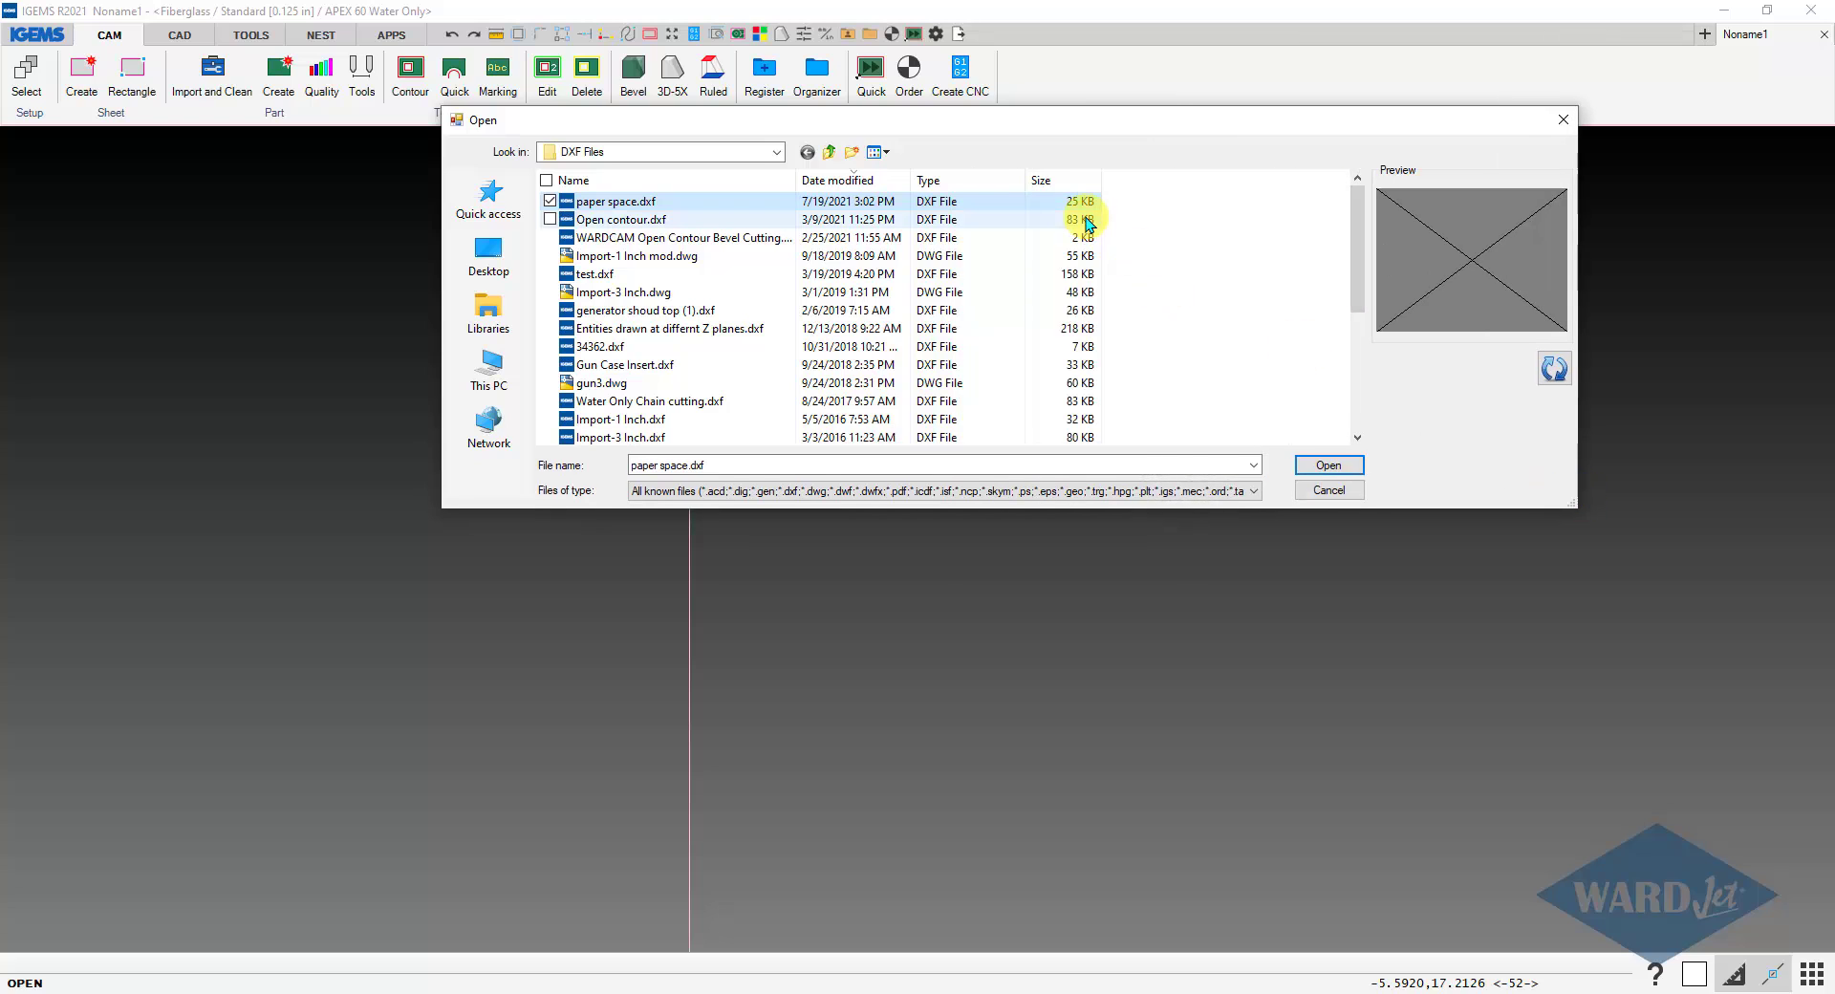
Open paper space.dxf in Imperial units, then bring up the CAD ribbon tools
click(1329, 464)
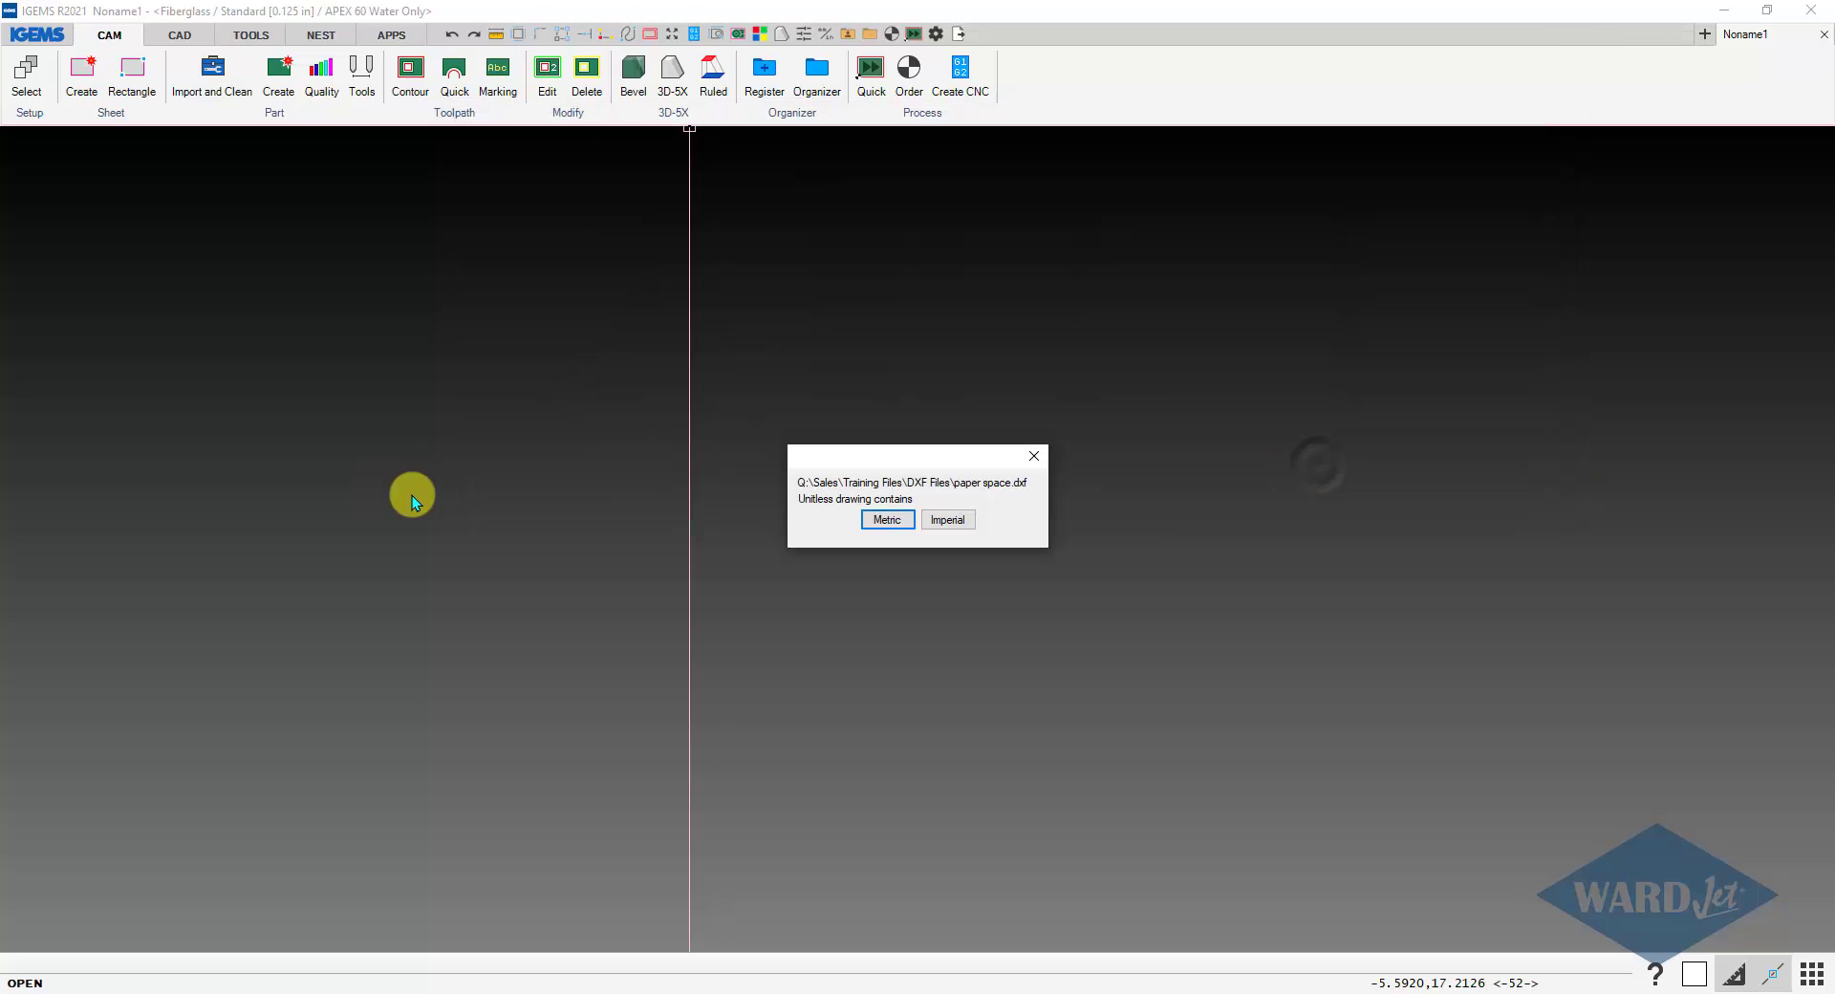
click(947, 520)
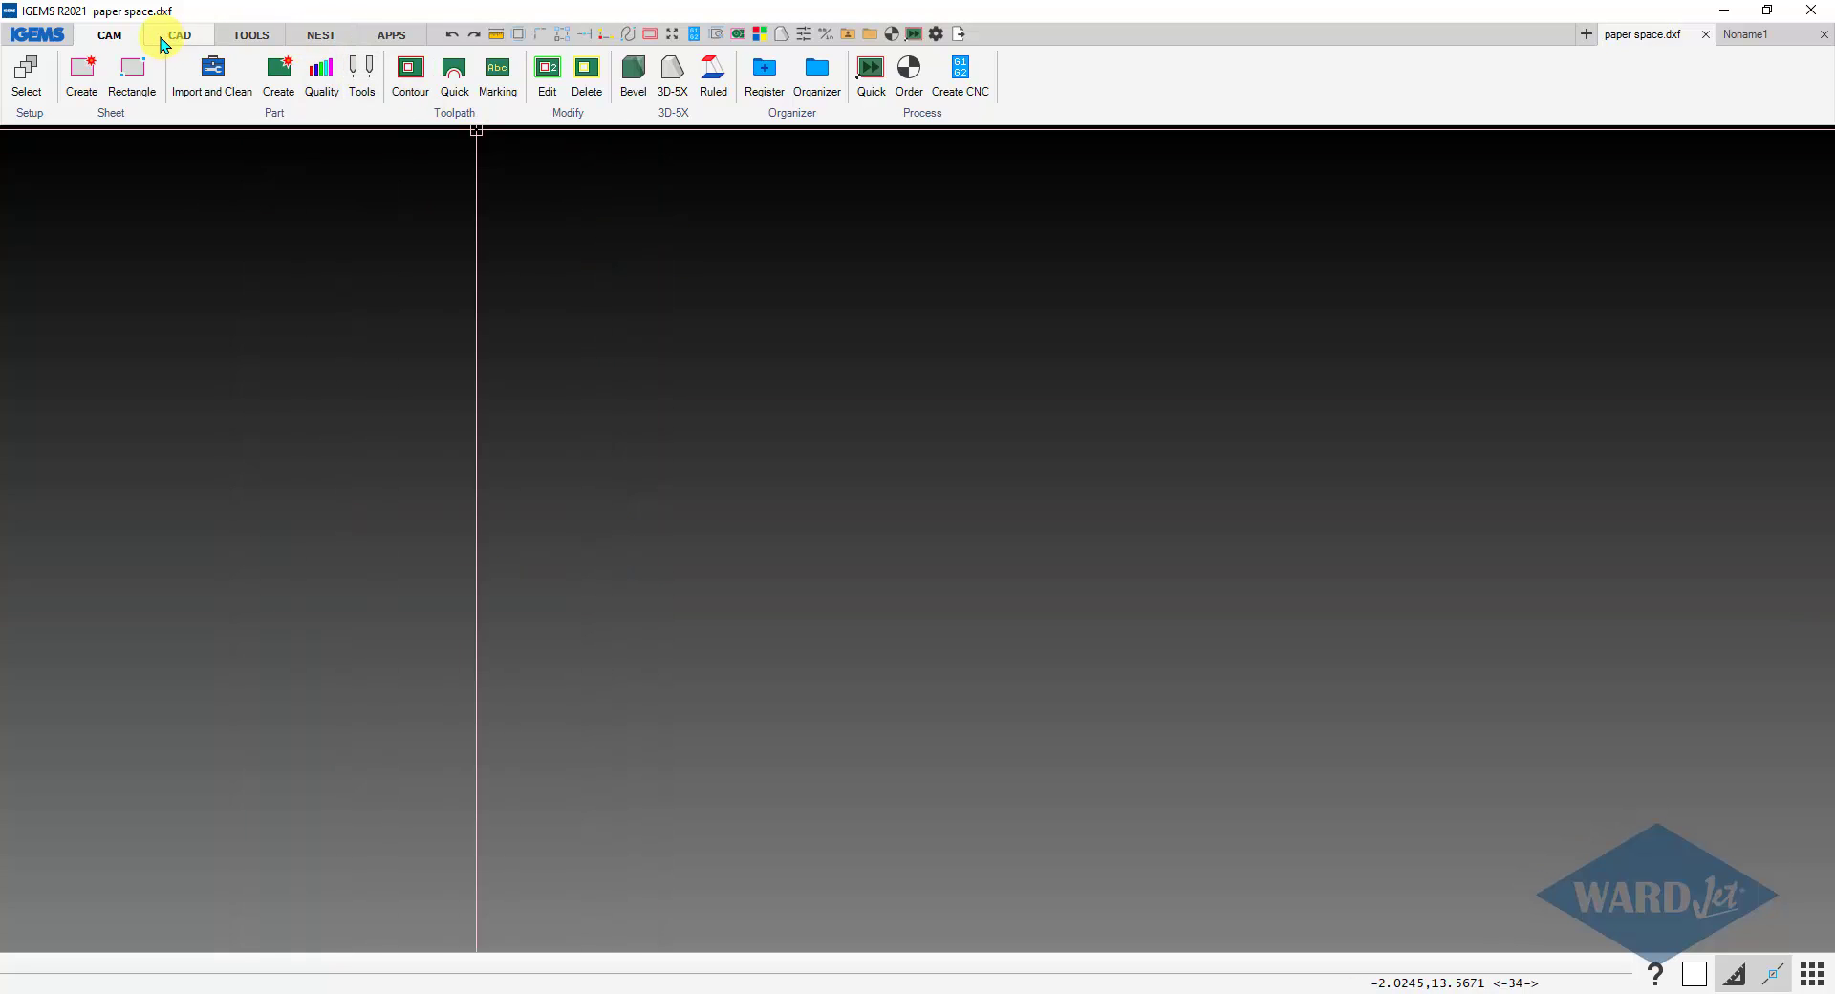
click(172, 38)
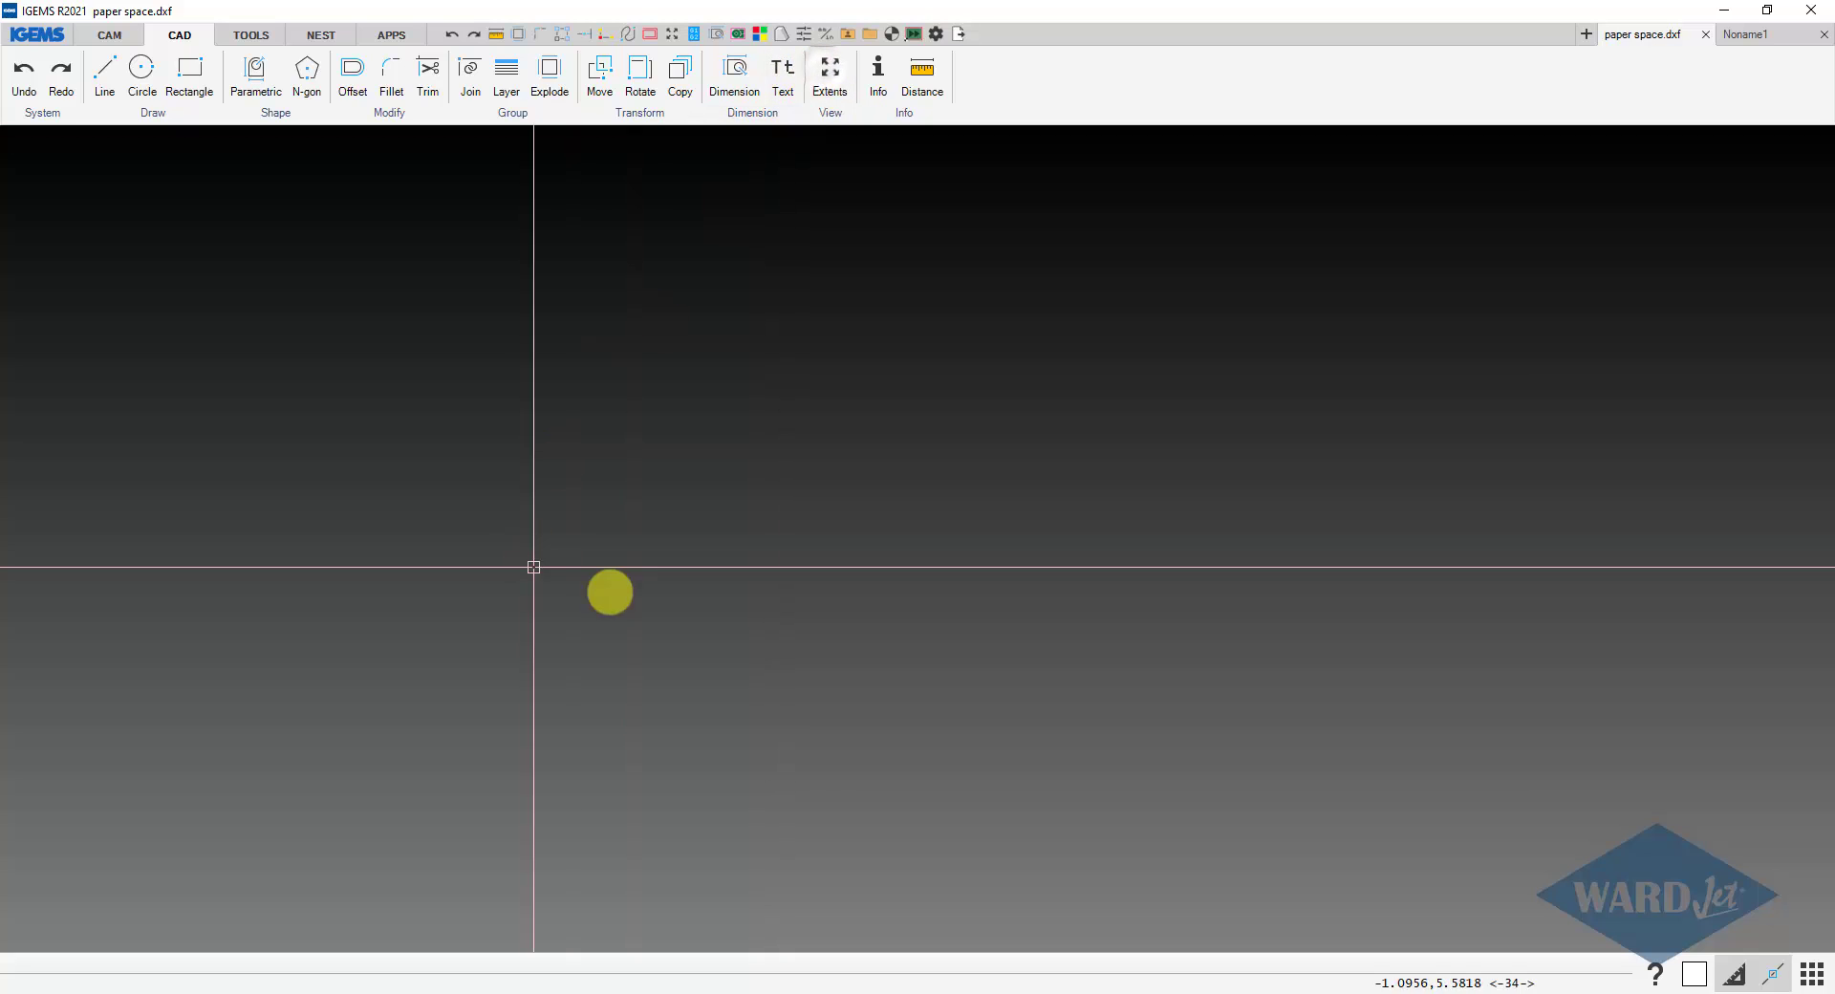
click(512, 76)
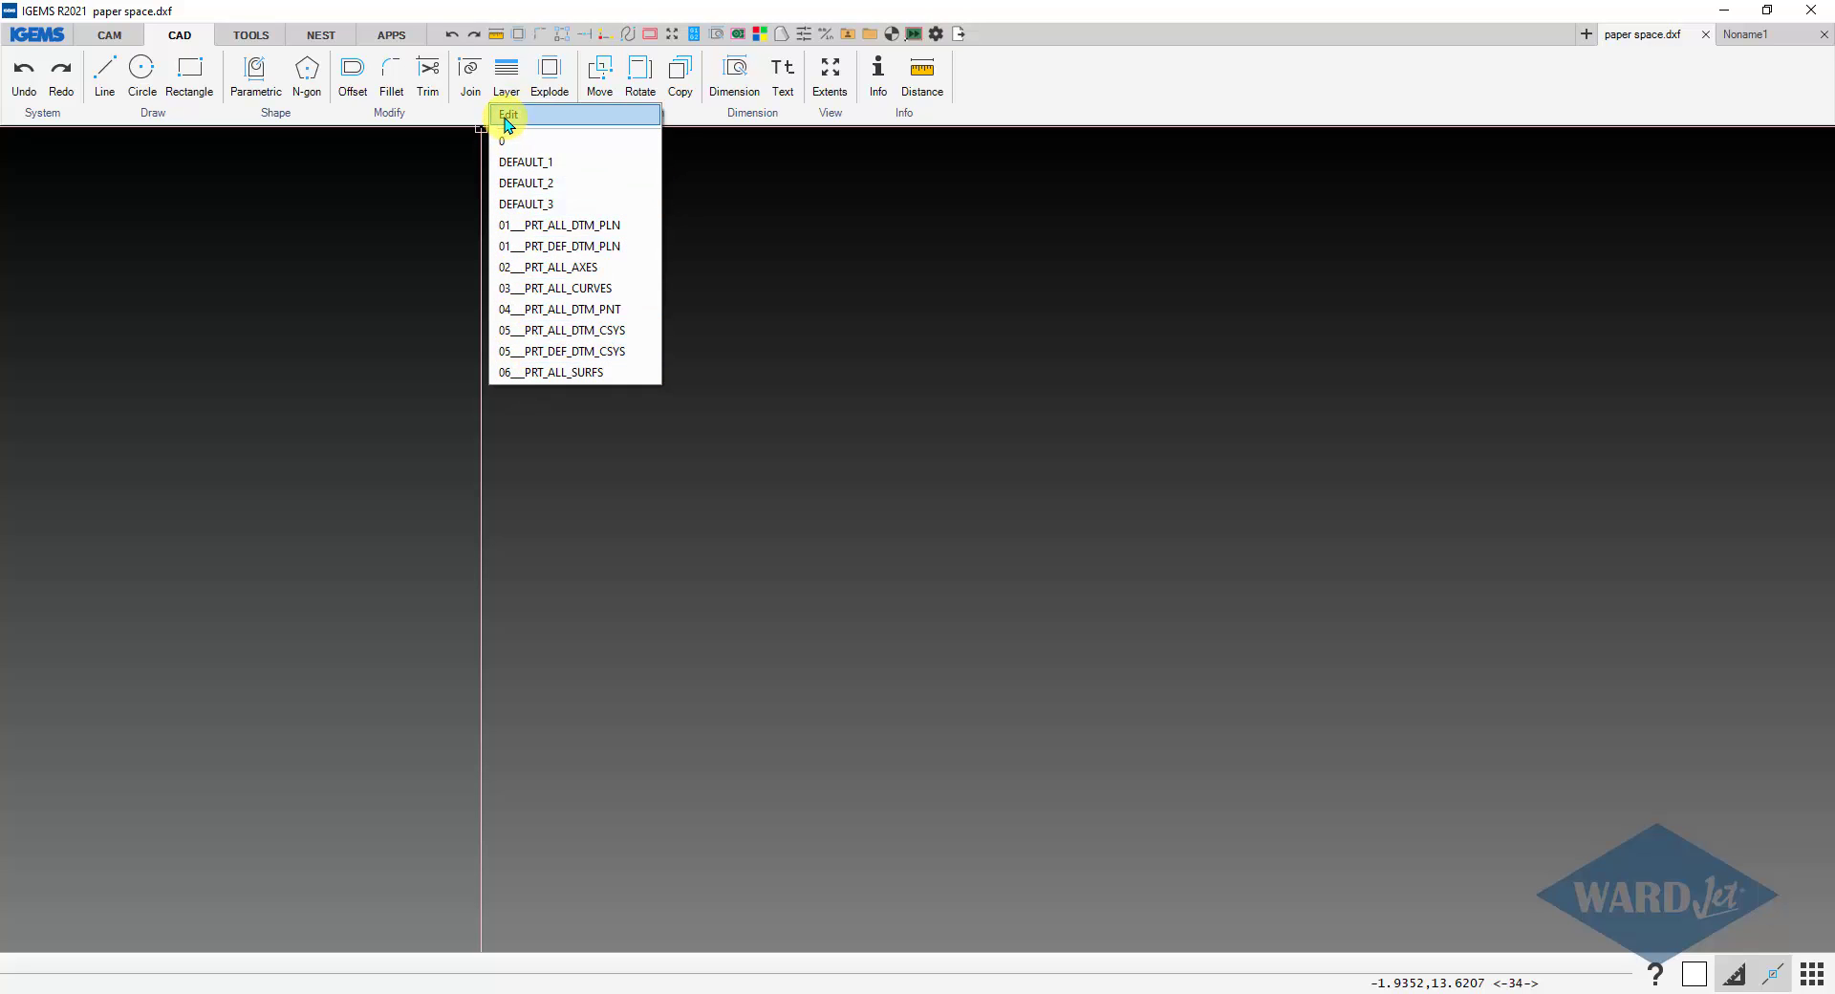
click(508, 116)
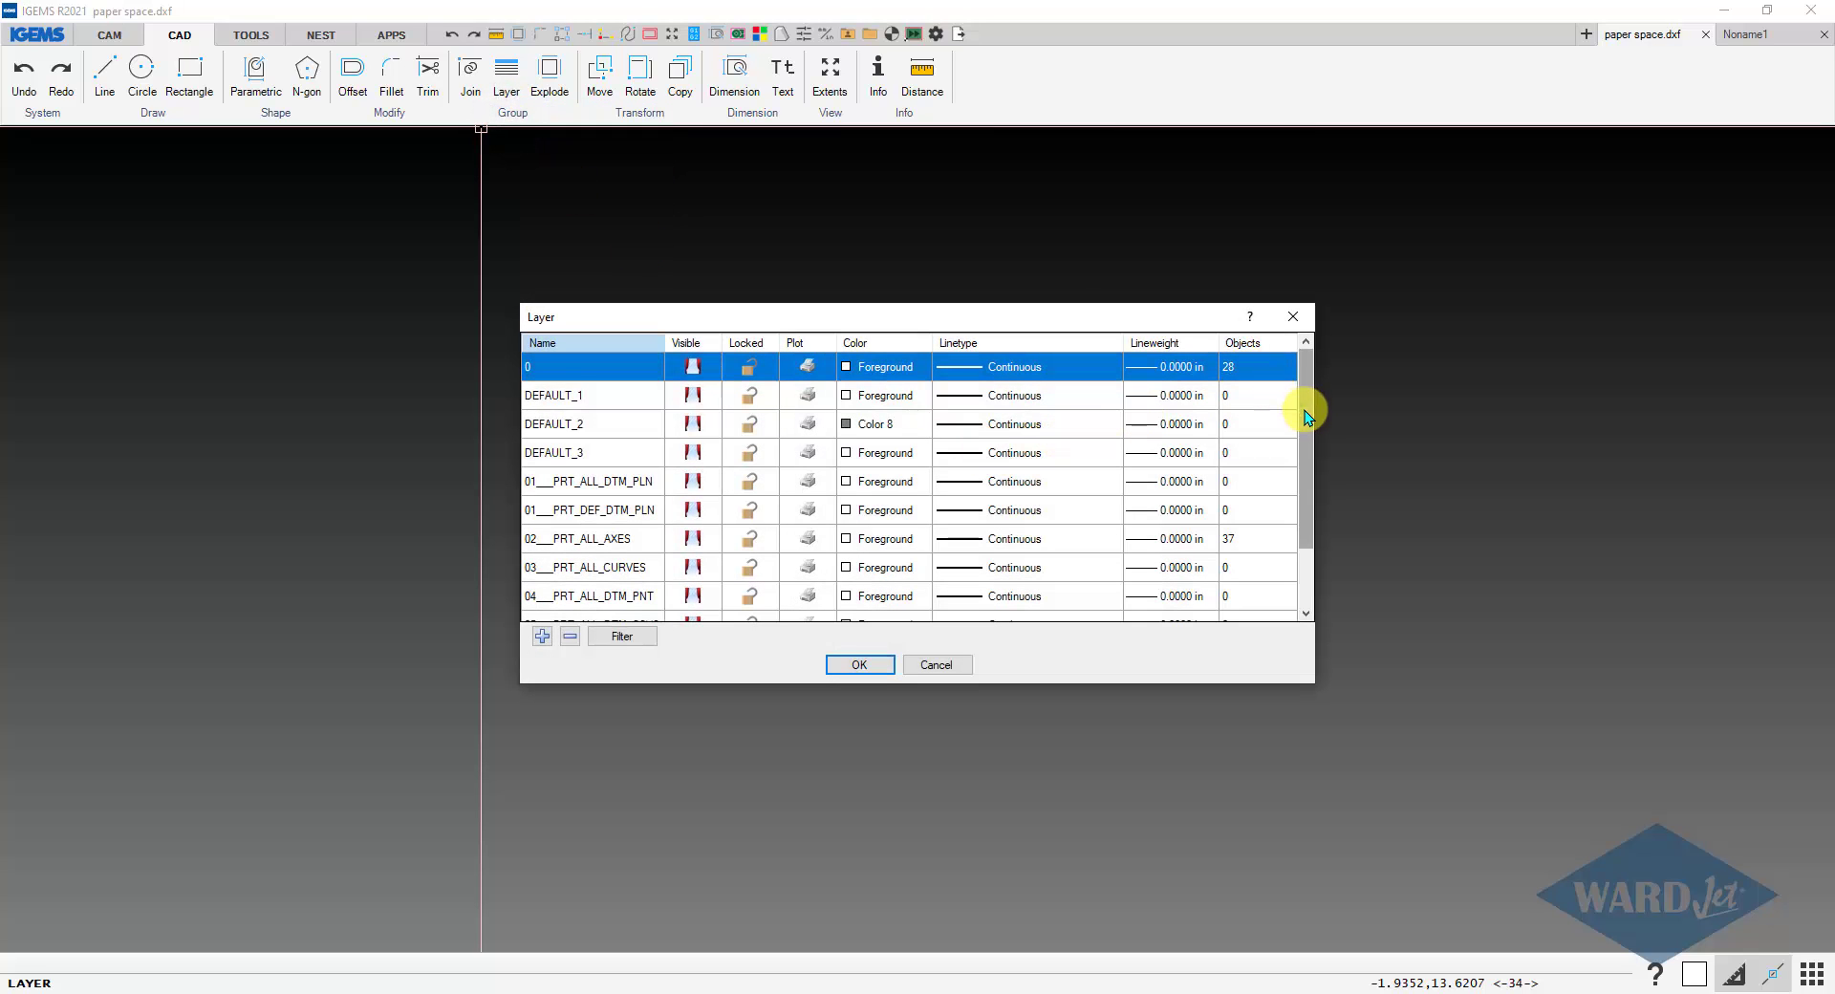
drag(1304, 410, 1305, 368)
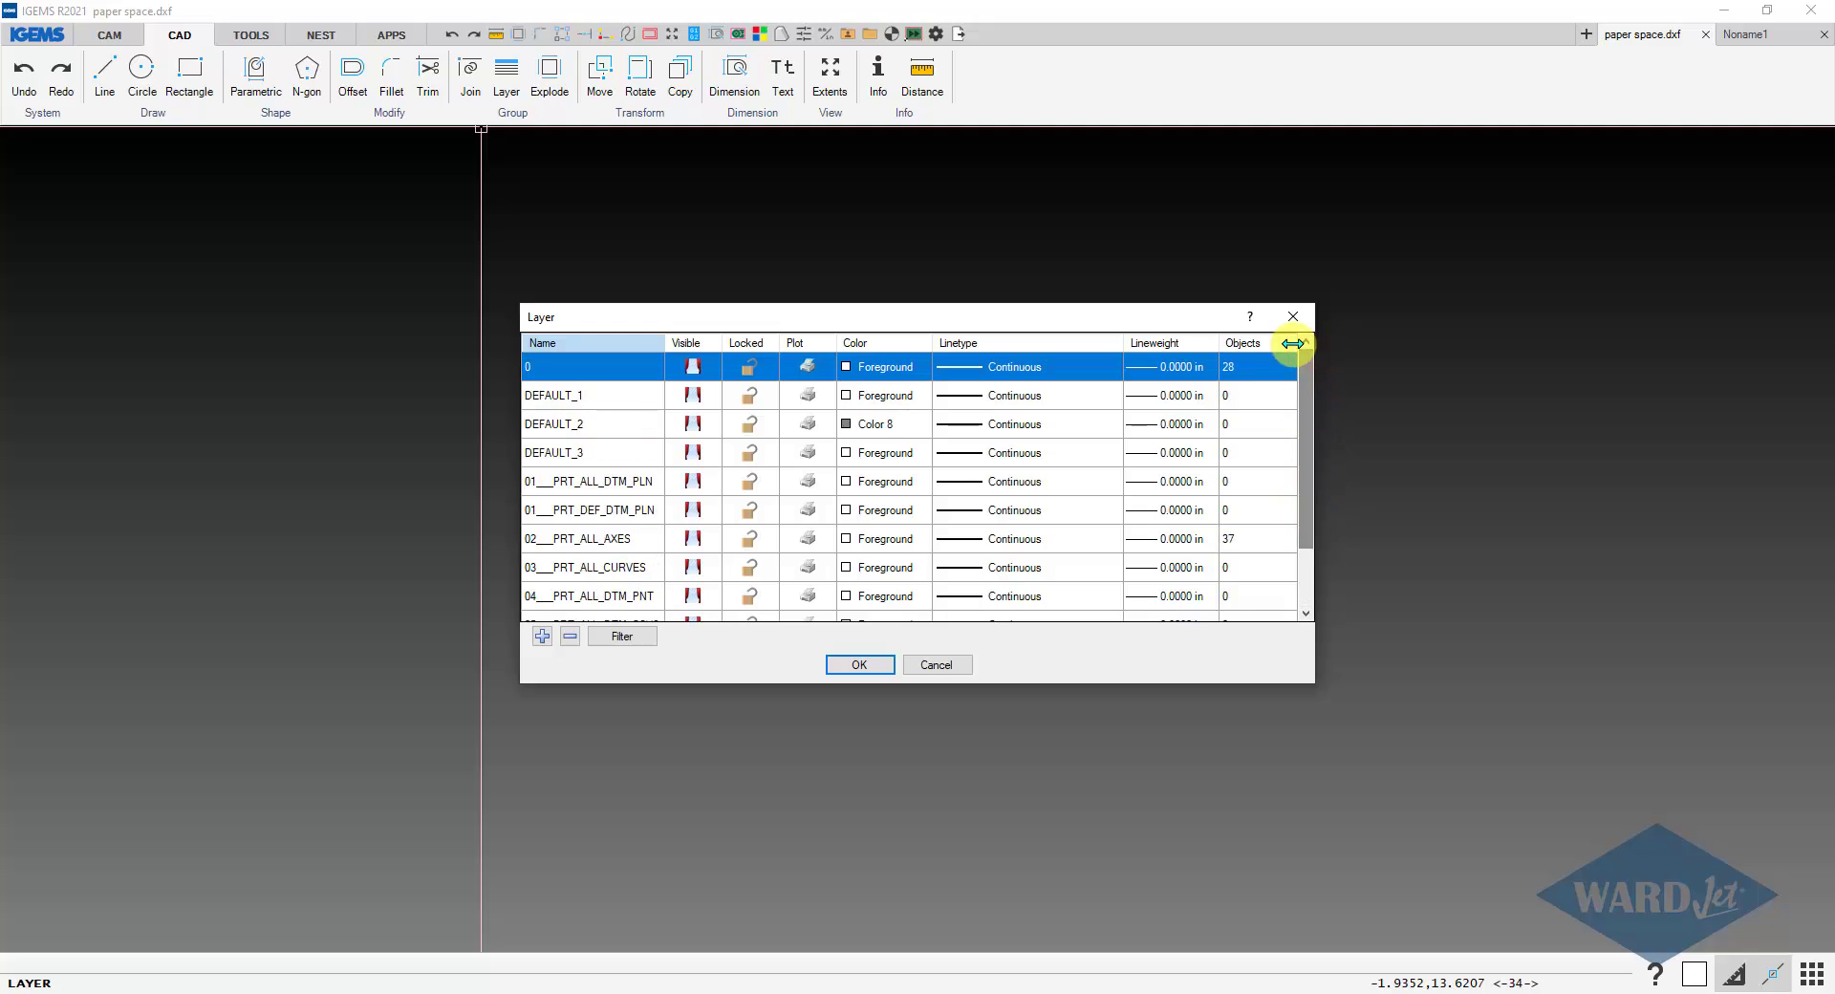
click(931, 665)
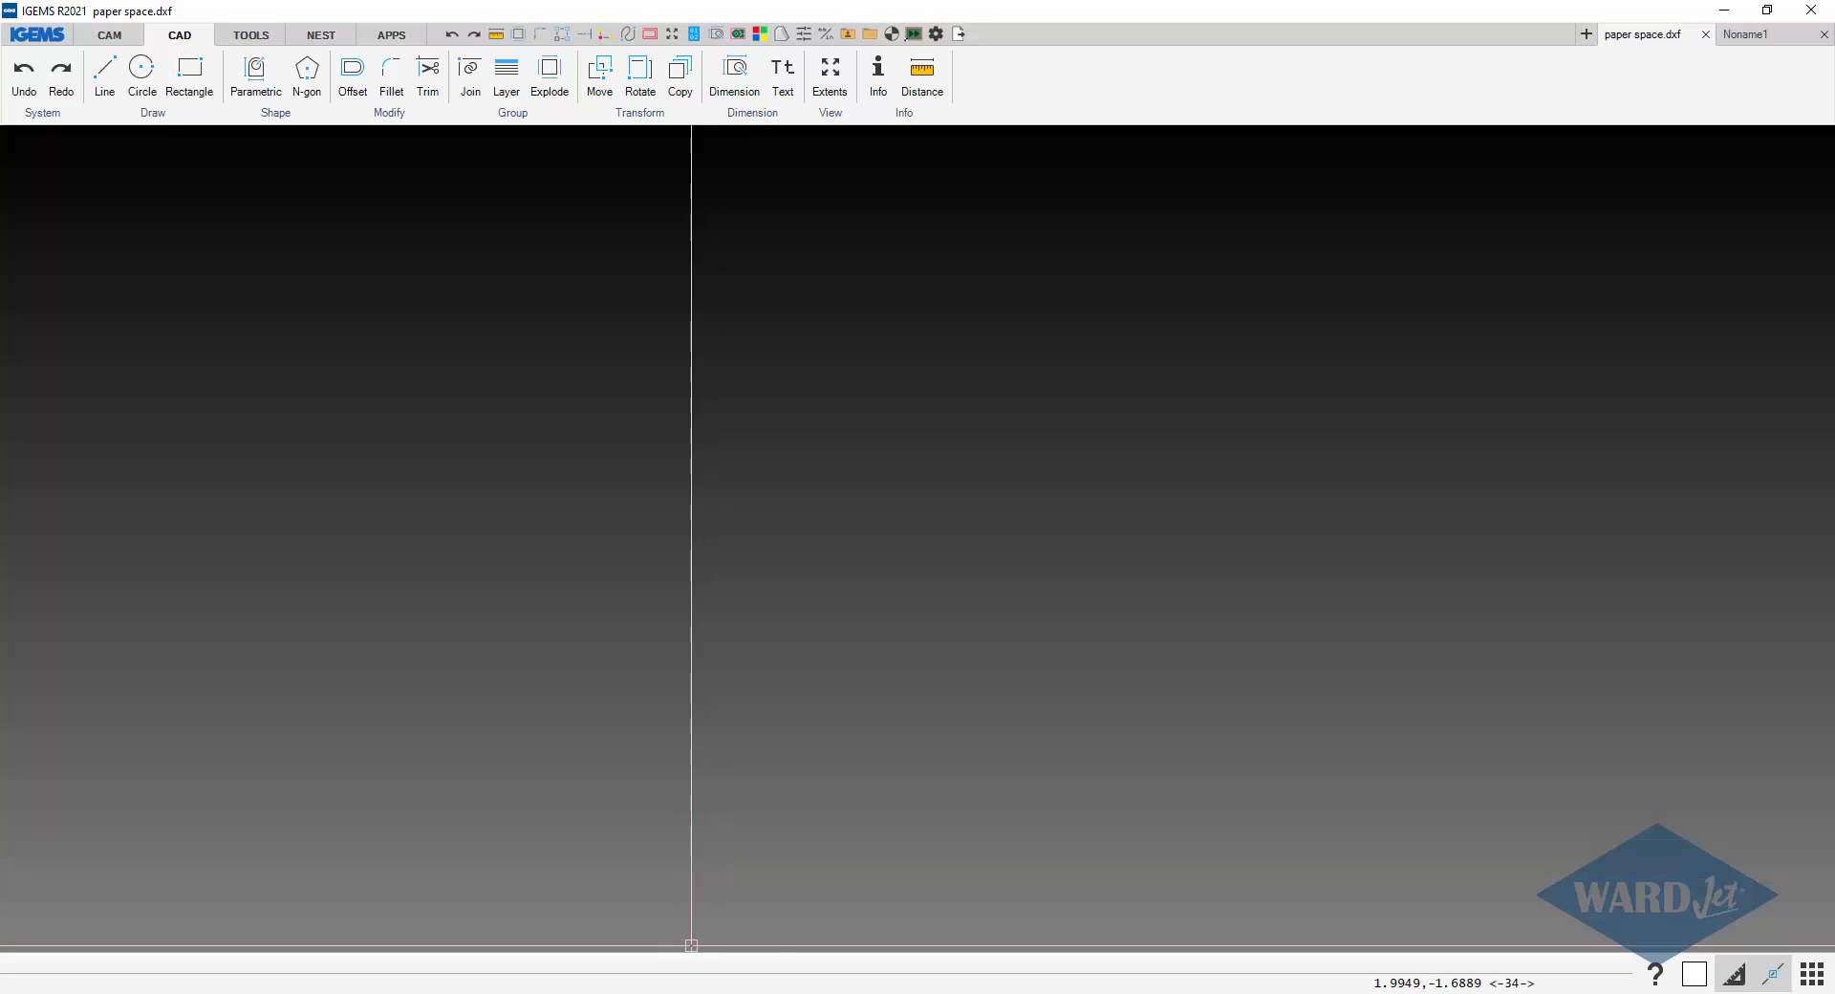
In AutoCAD LT, open fanshroud.dxf, compare Model space with the FANSHROUD_1 layout, then close it
click(678, 985)
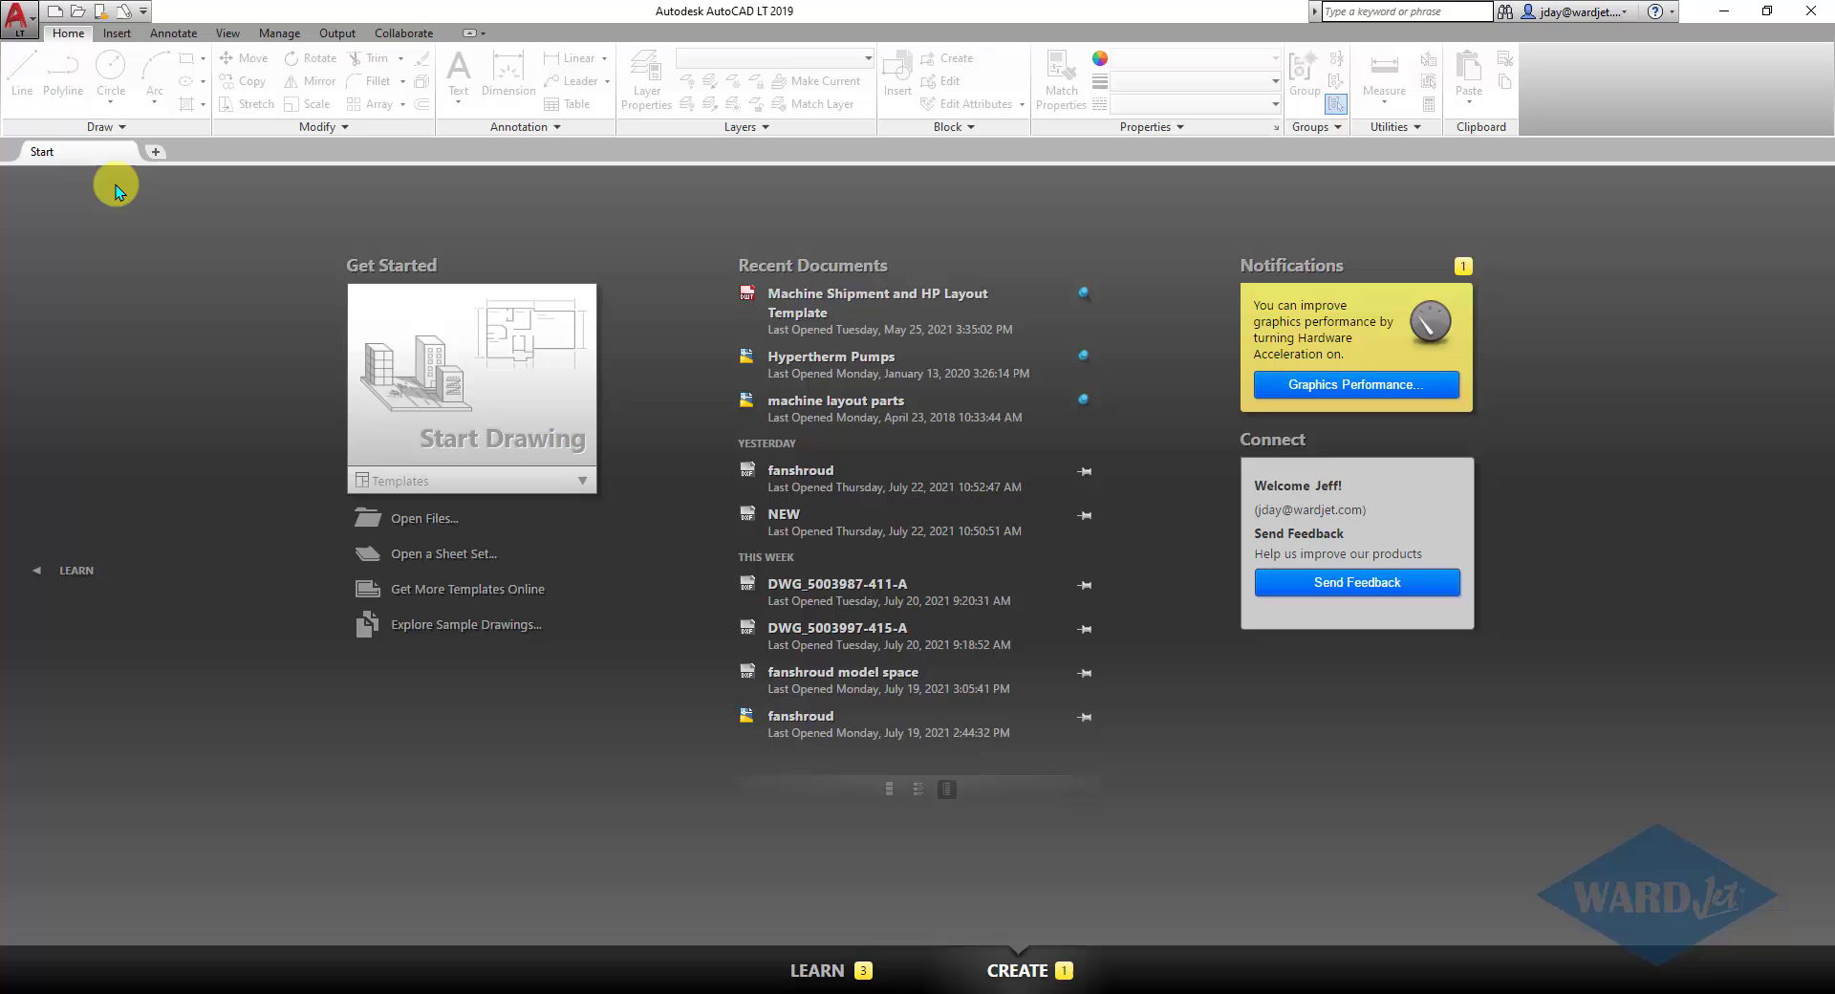
click(78, 14)
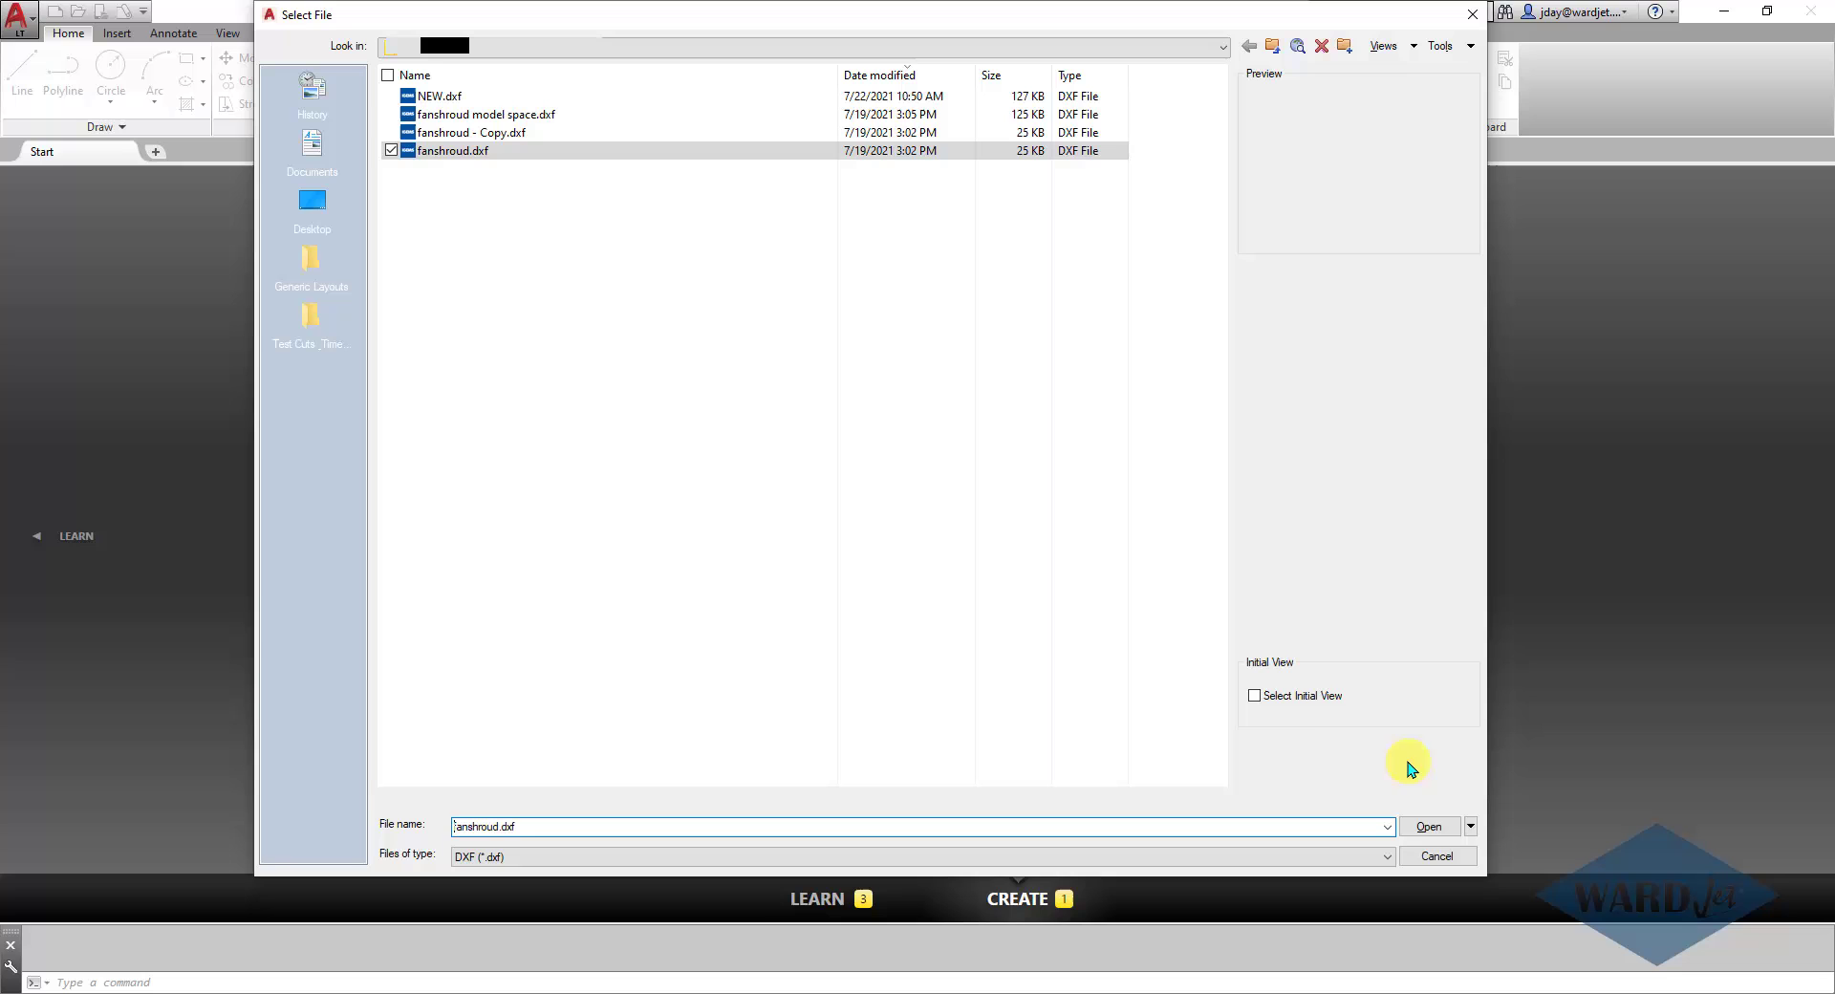
click(1427, 828)
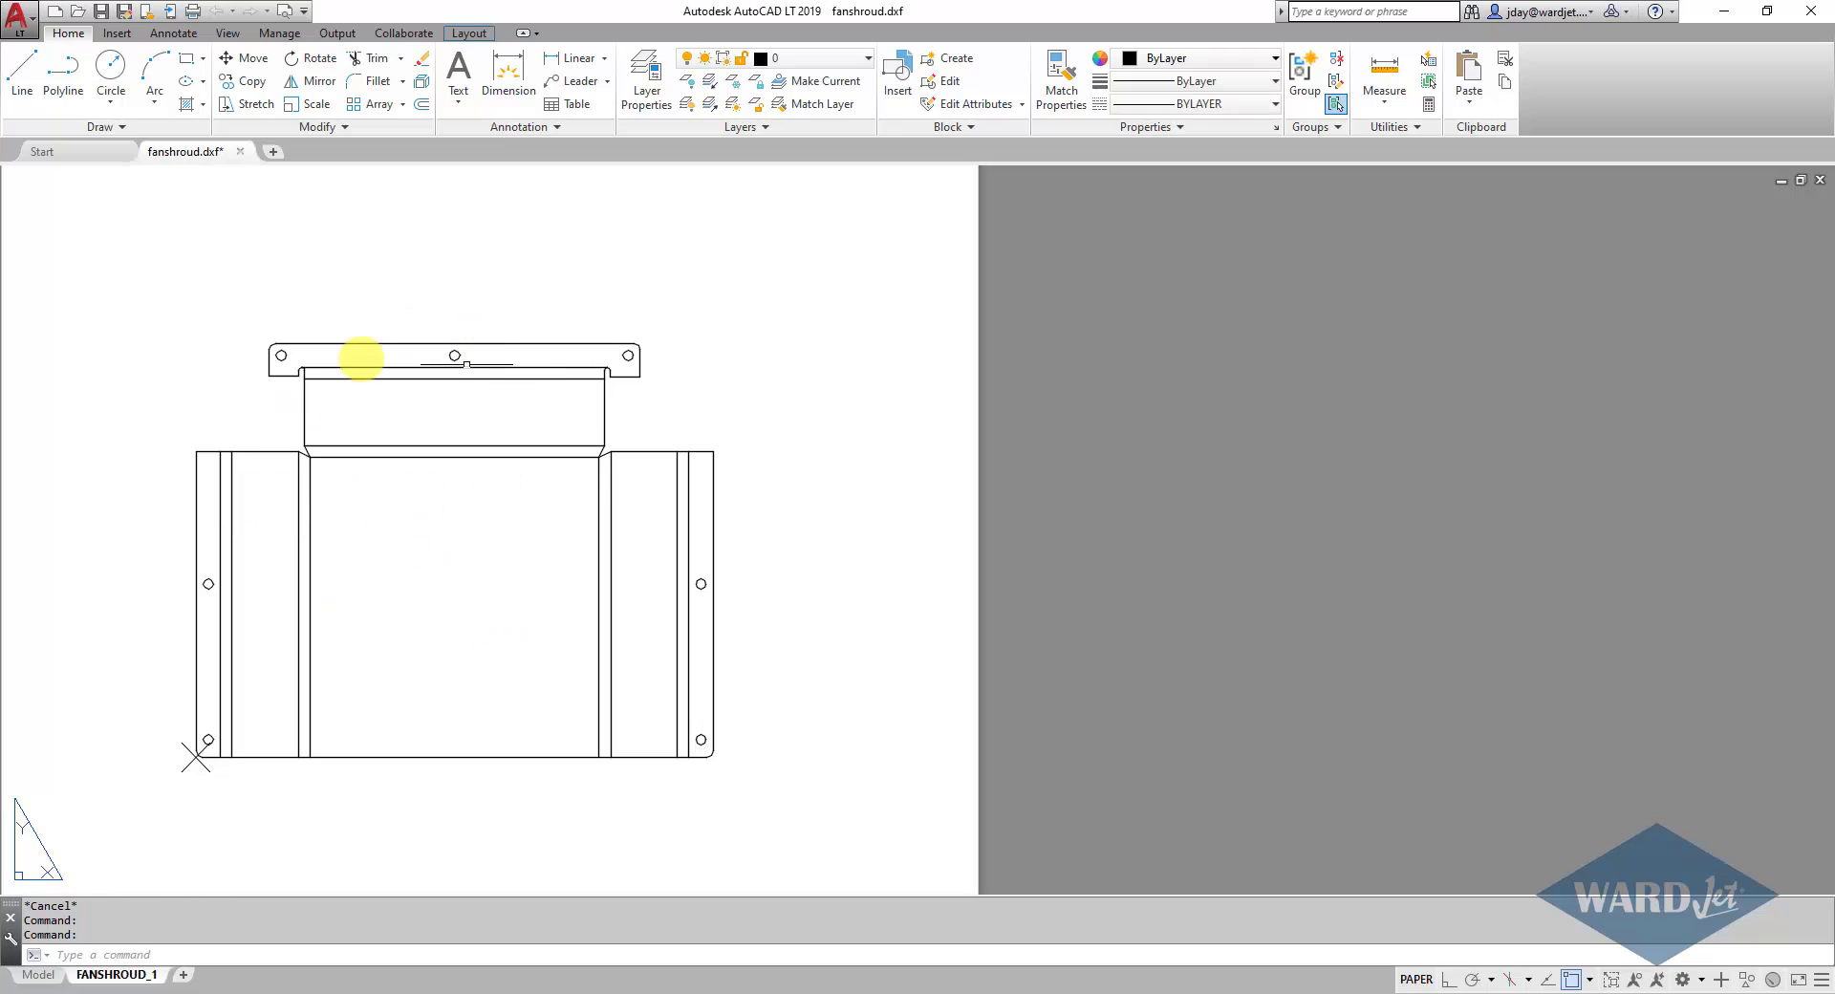
click(39, 975)
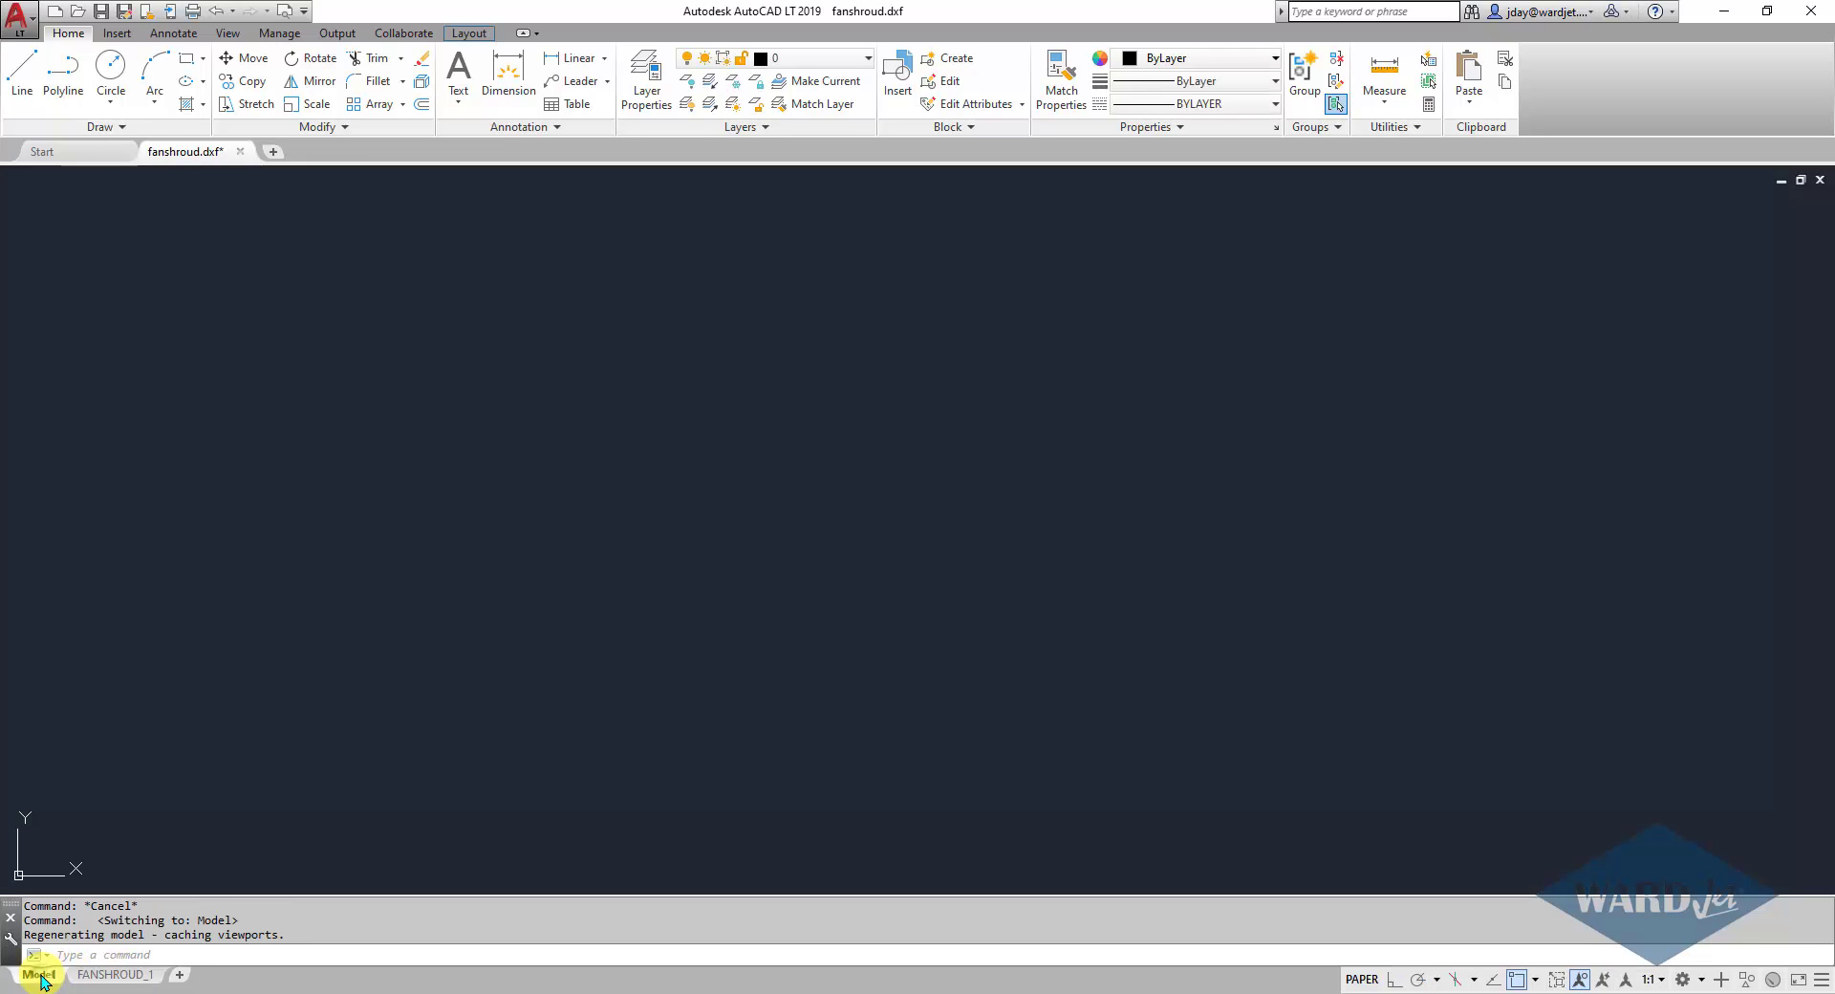
click(123, 975)
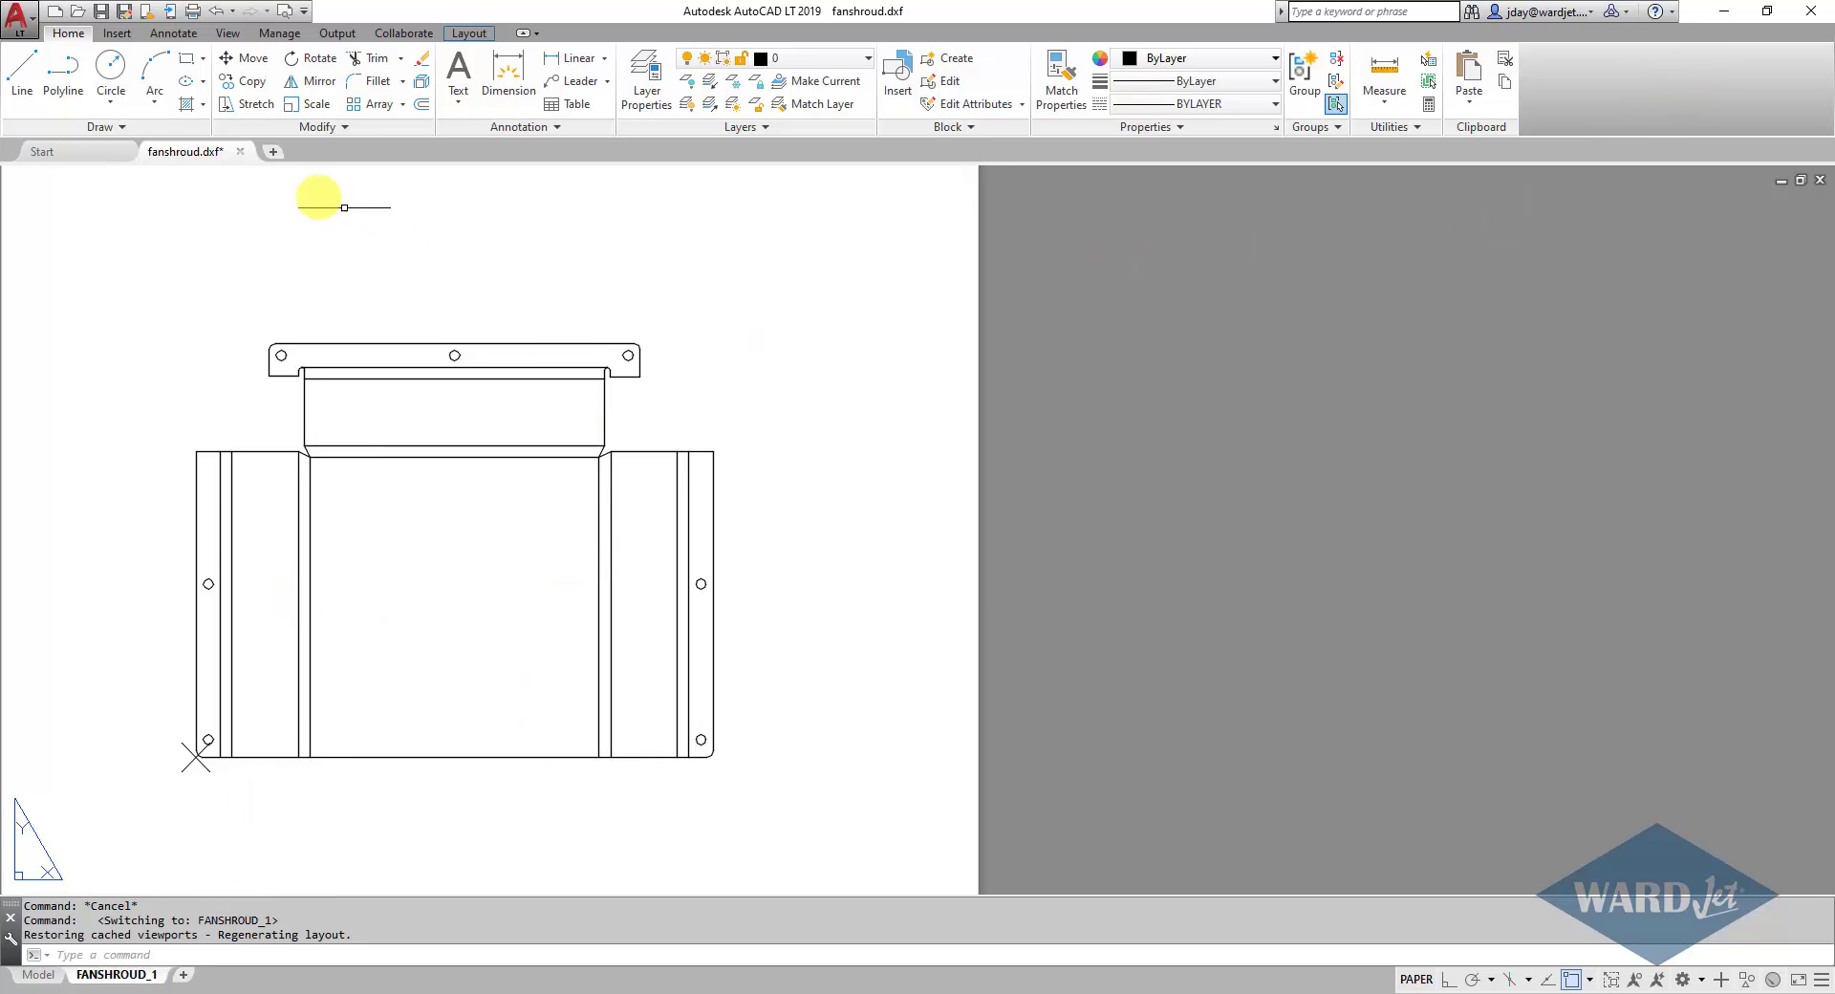
click(240, 151)
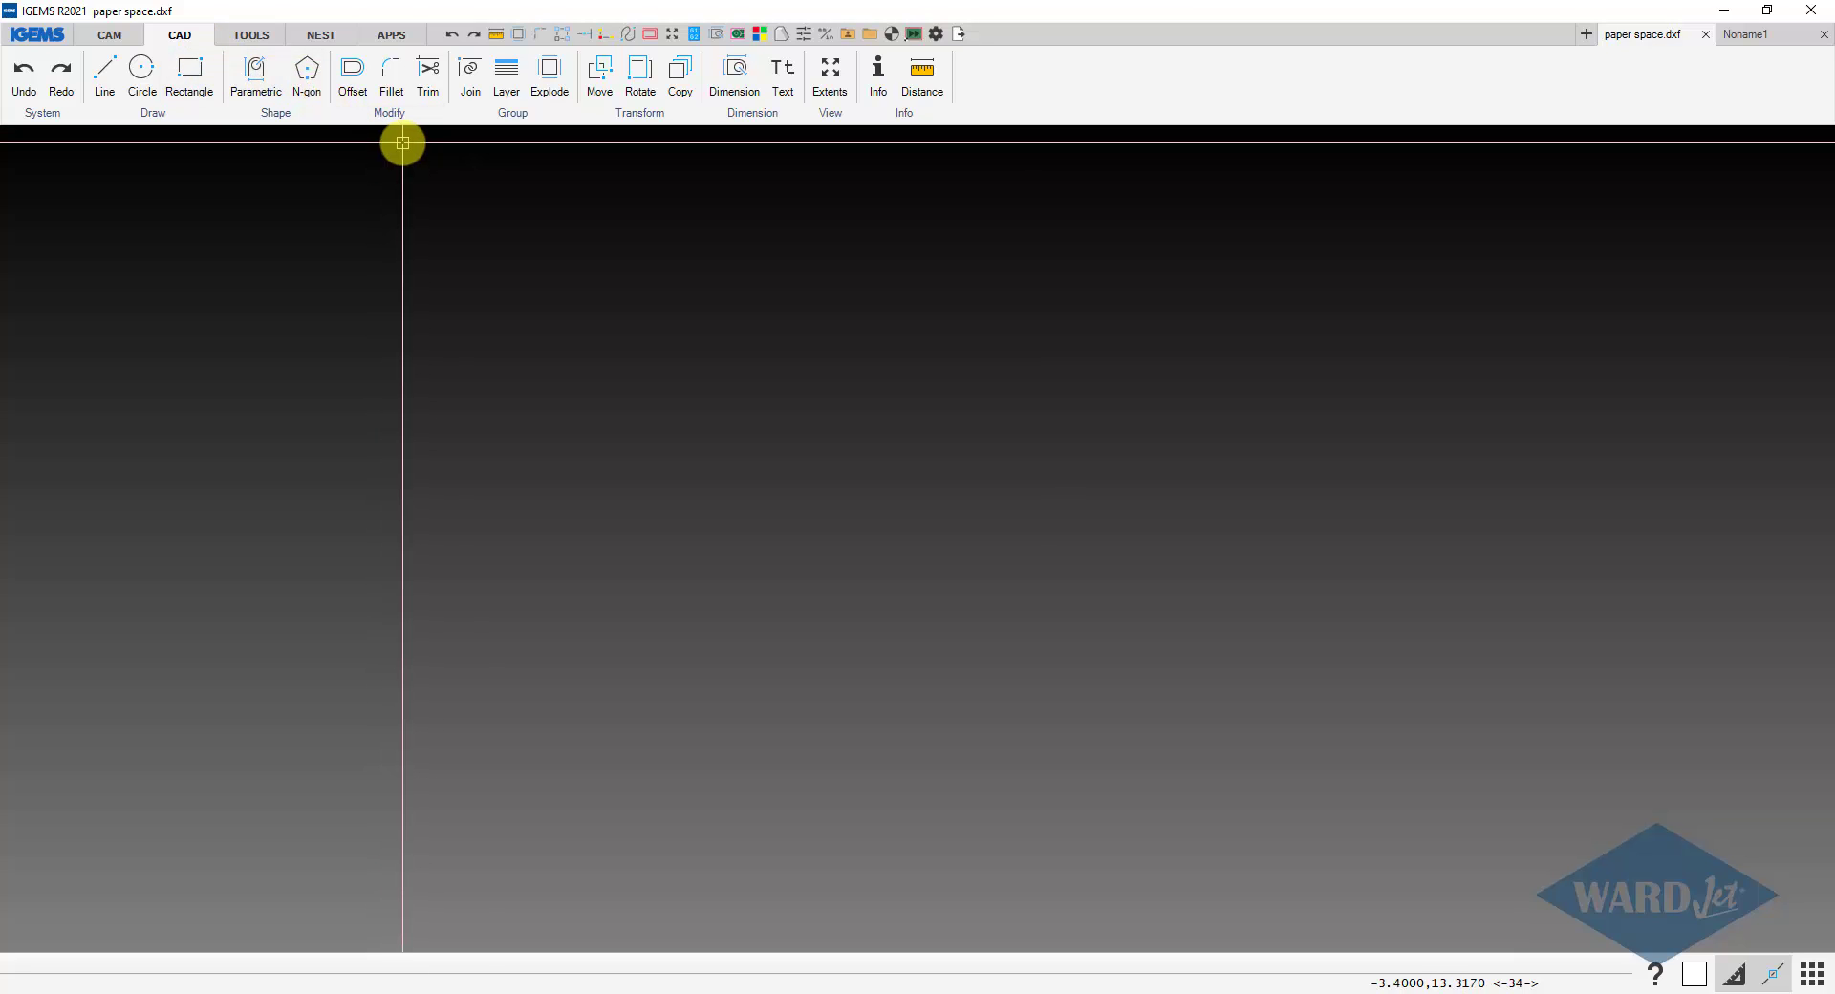
Choose block SHEET1_1_FANSHROUD_1 in Group > Insert block, at 0,0 with scale 1, angle 0
click(513, 114)
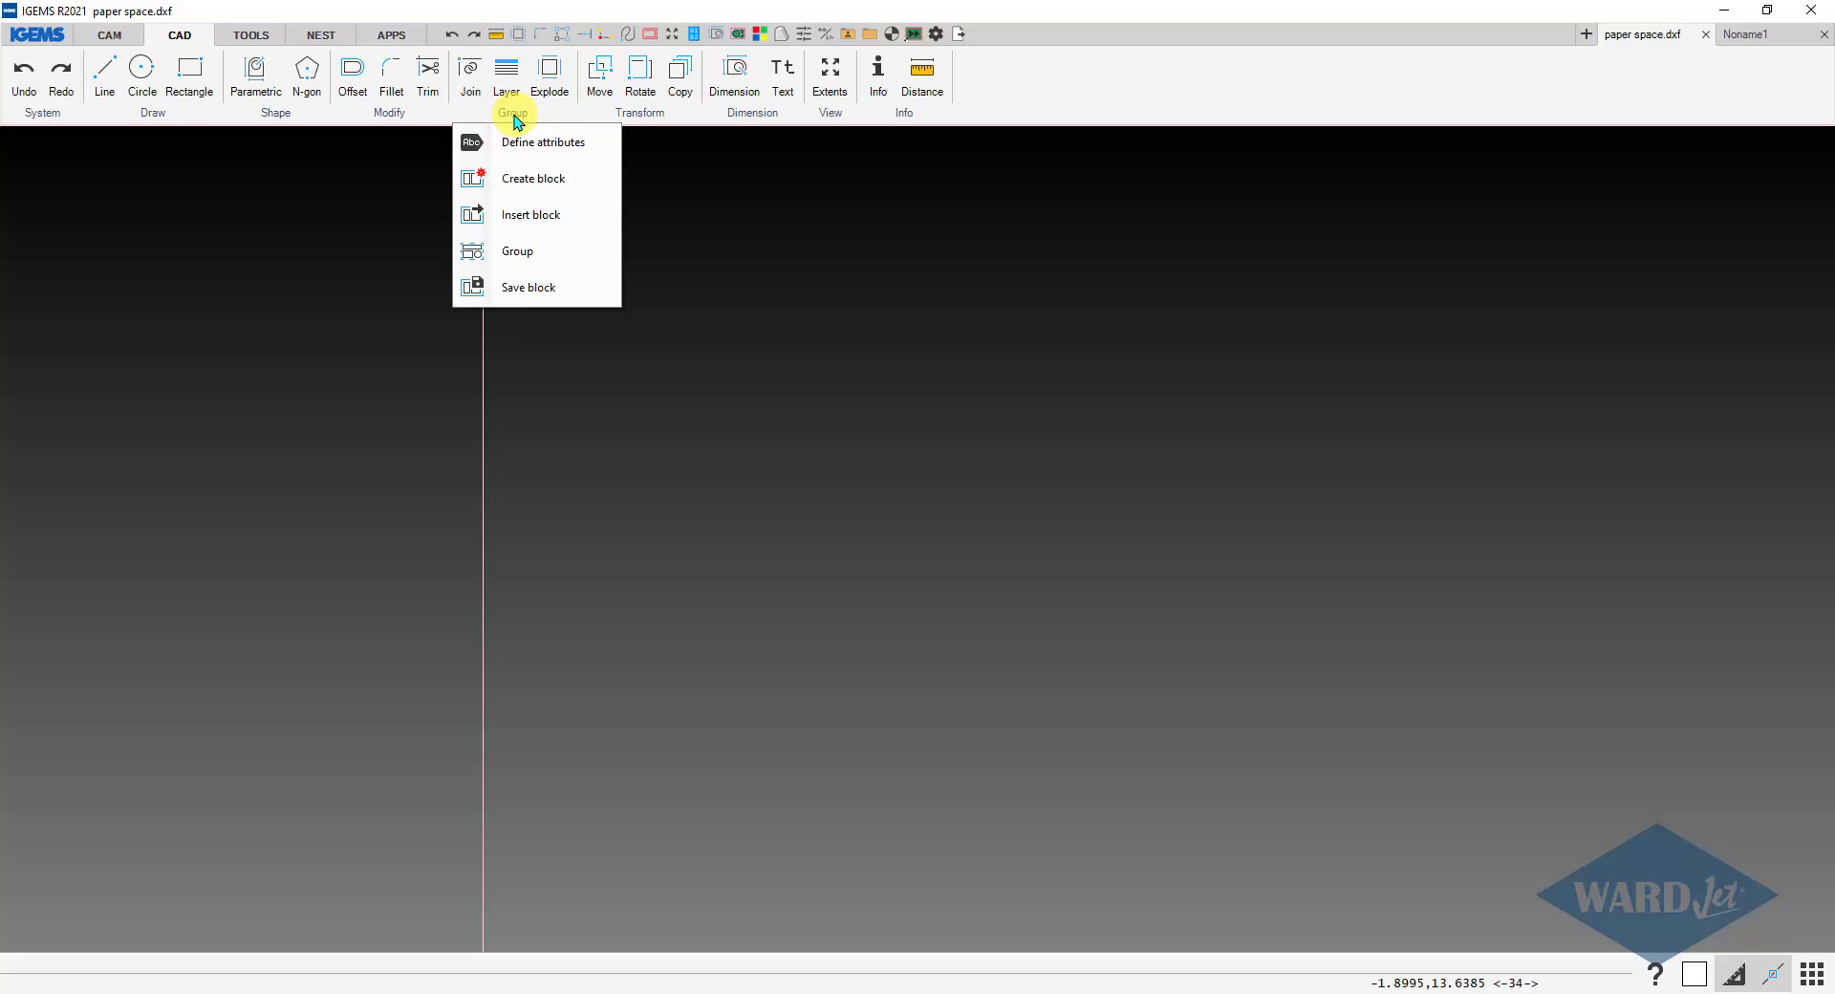
click(528, 218)
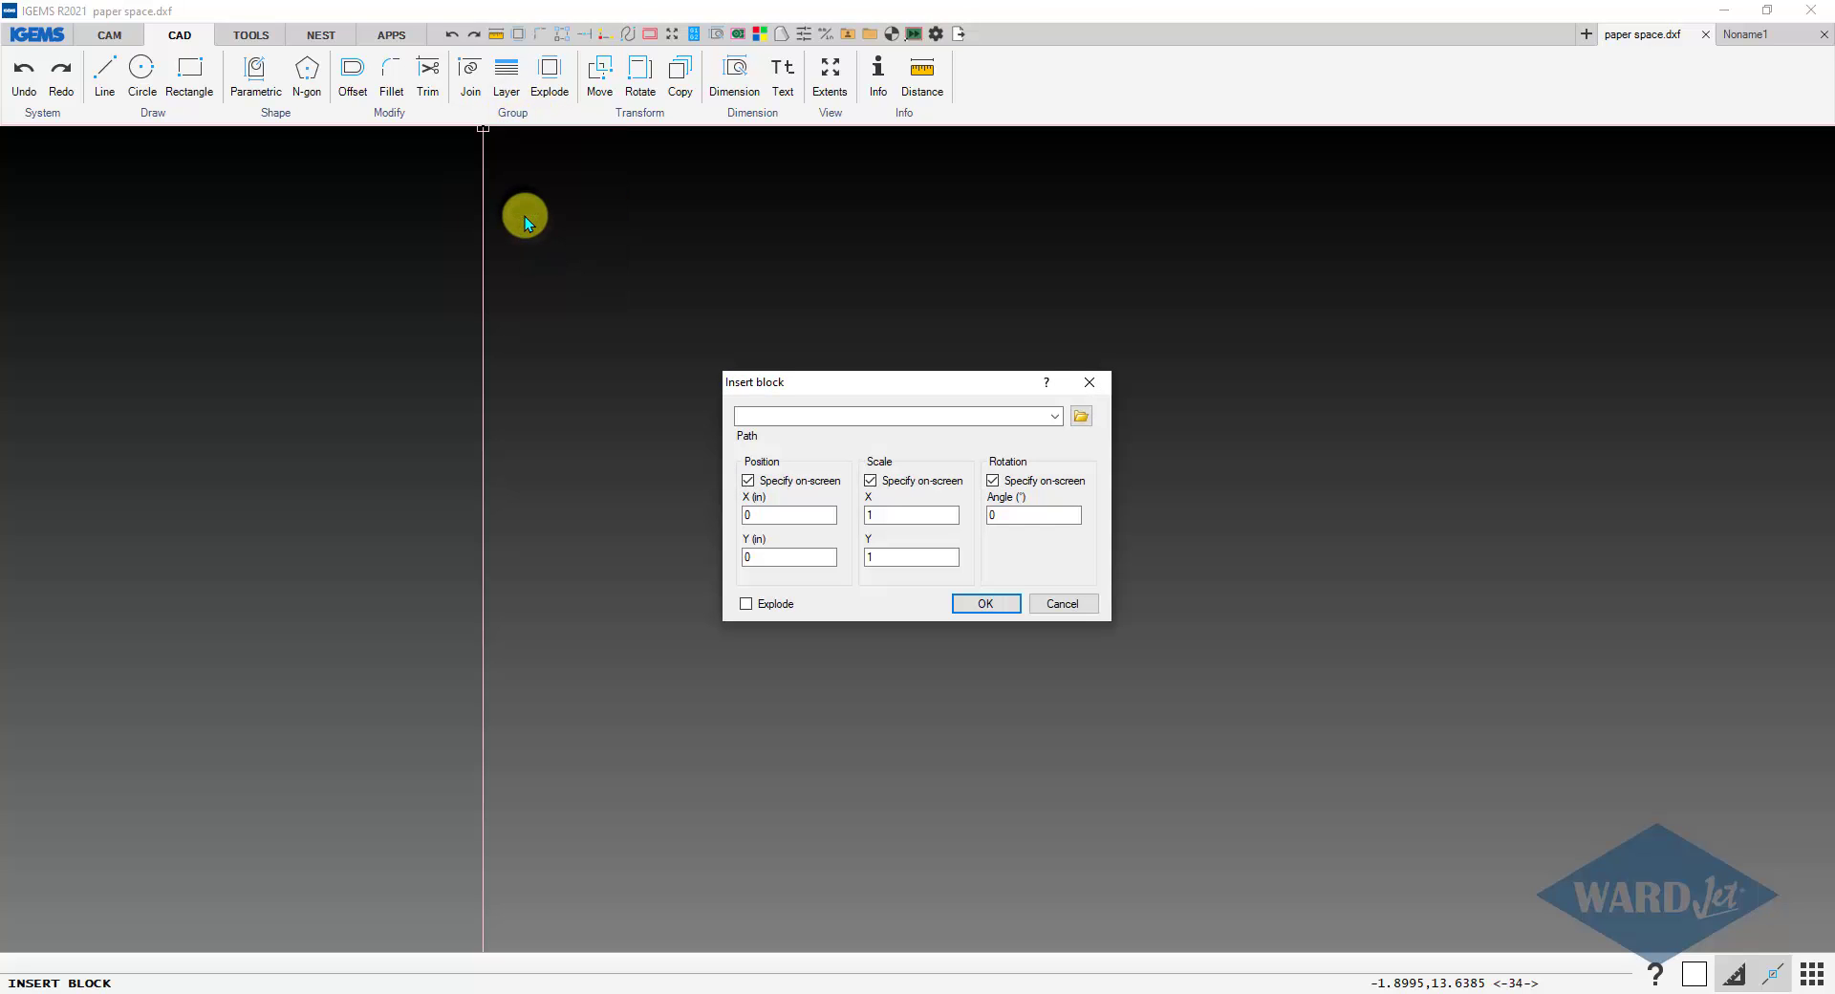
click(1055, 418)
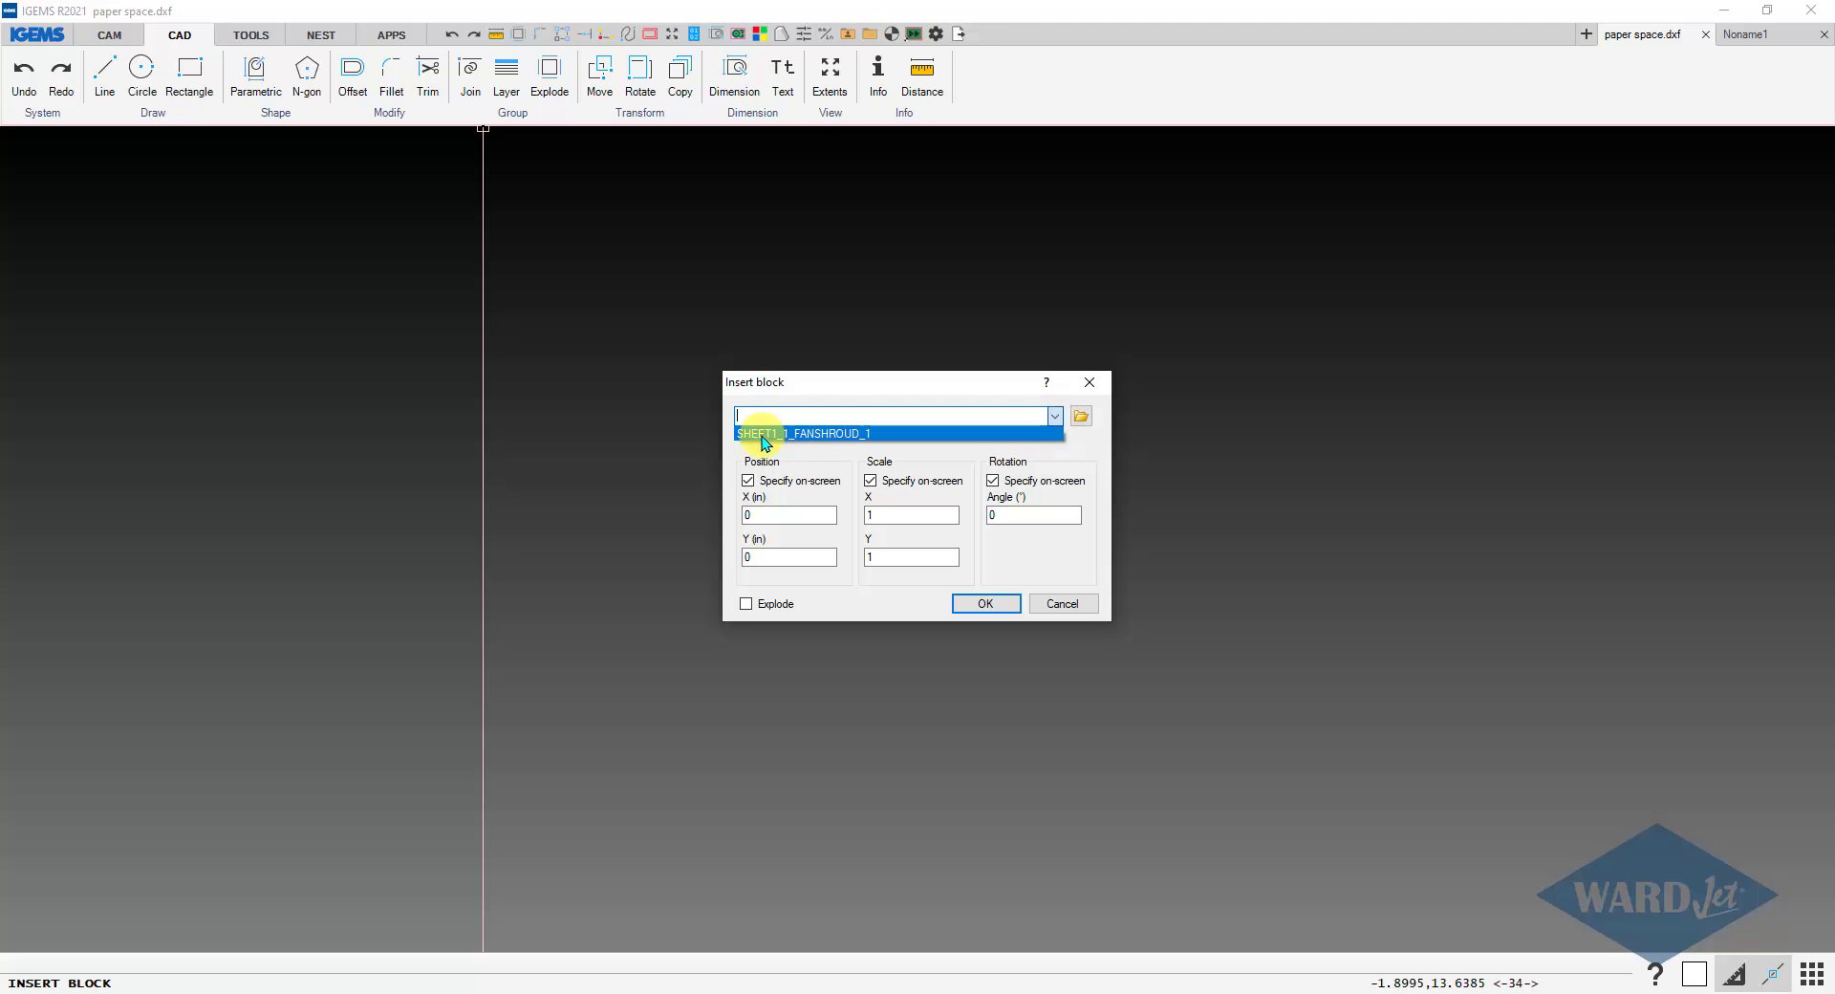
click(818, 434)
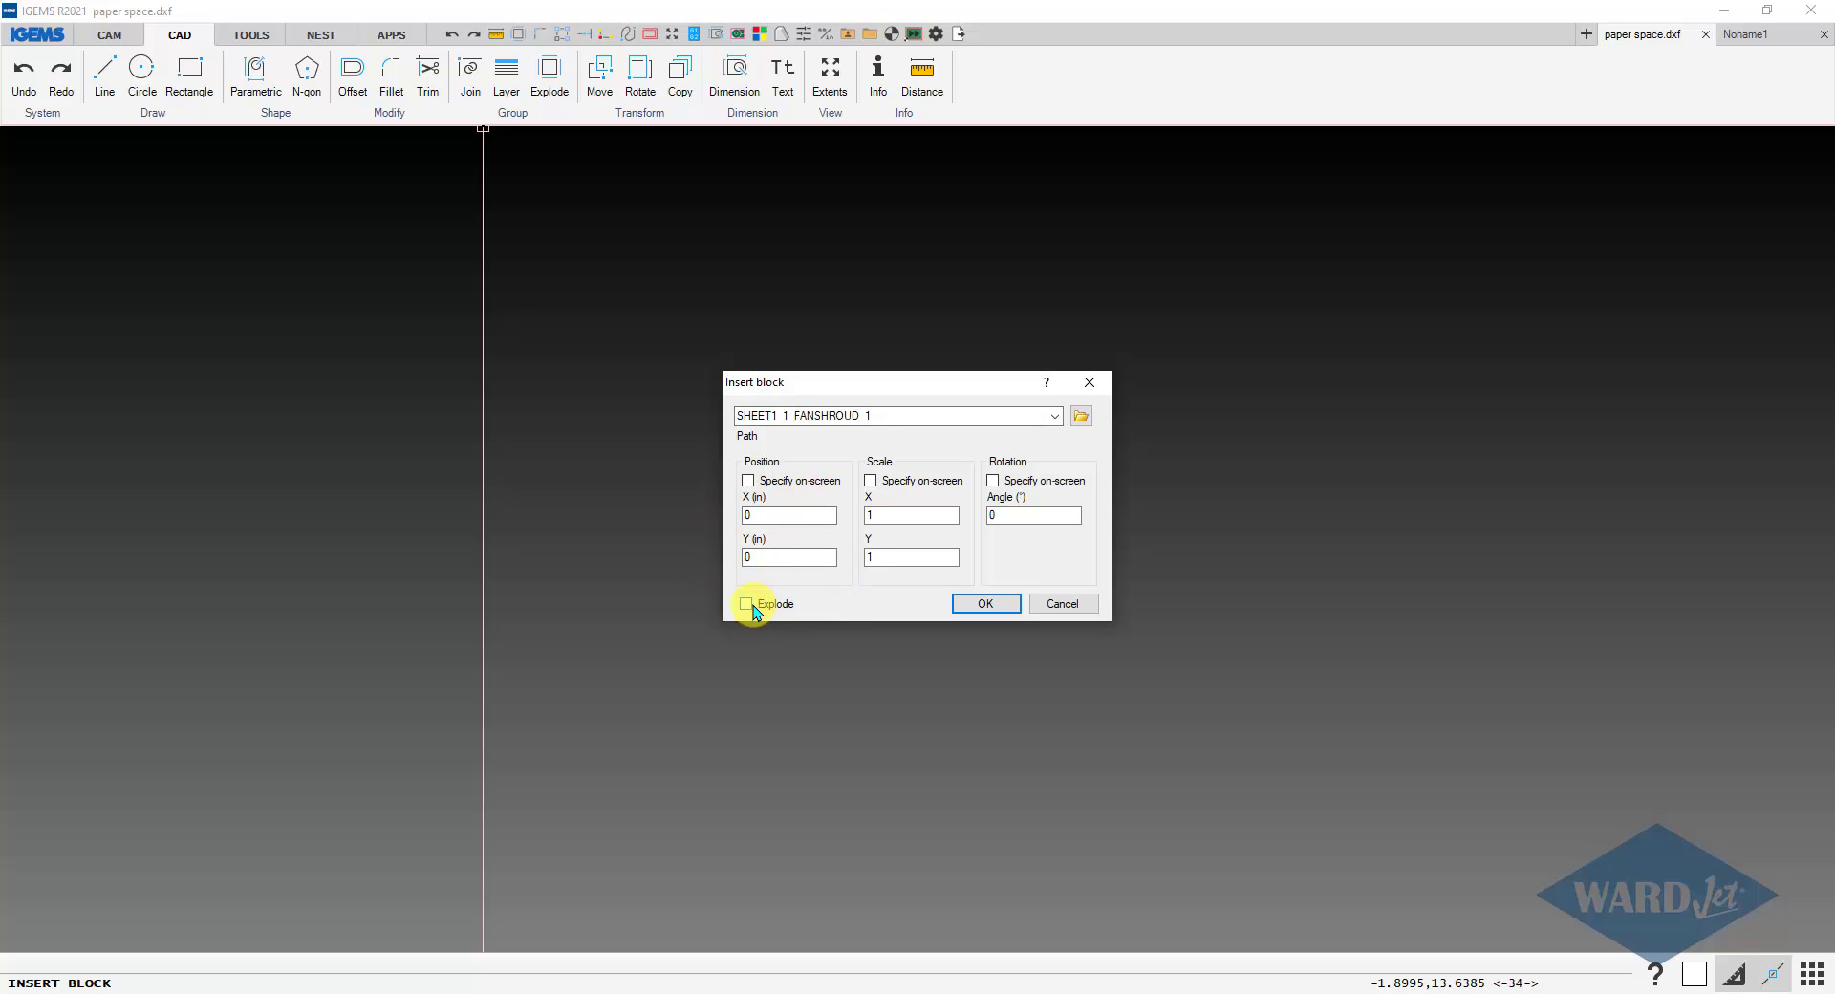
Insert the SHEET1_1_FANSHROUD_1 block, zoom to extents, and crossing-select the whole fan shroud
click(970, 608)
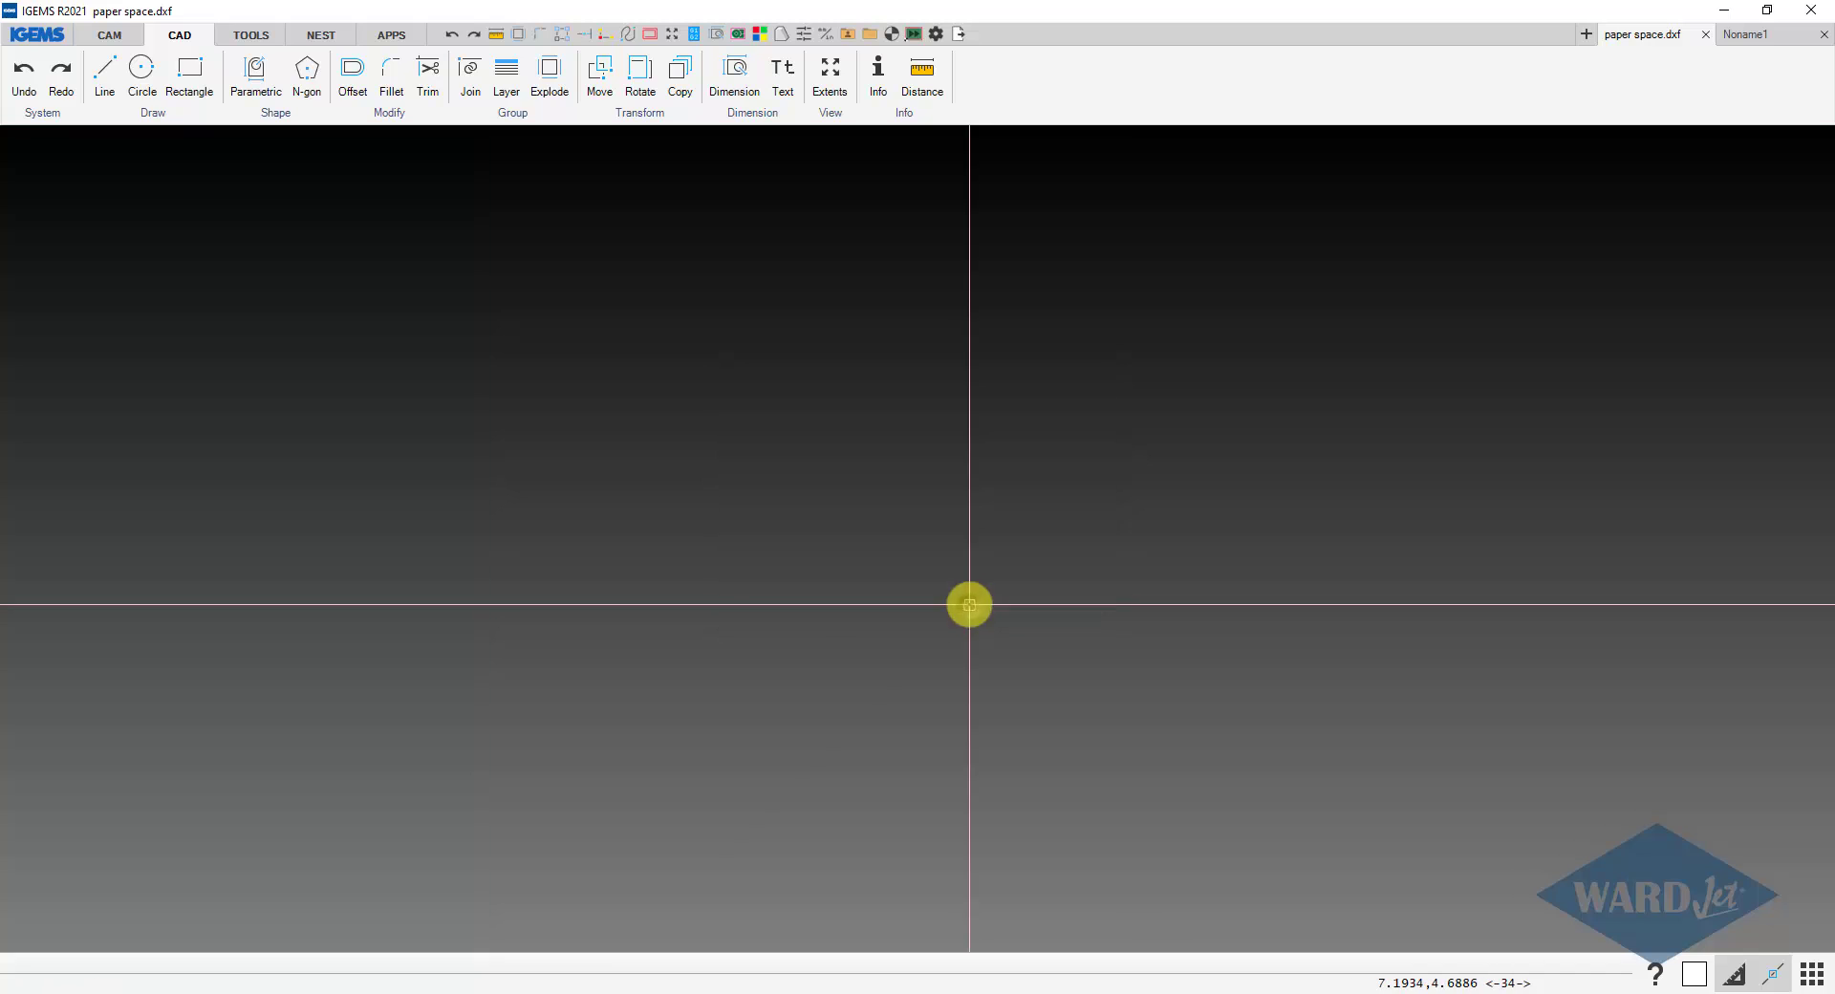
click(832, 77)
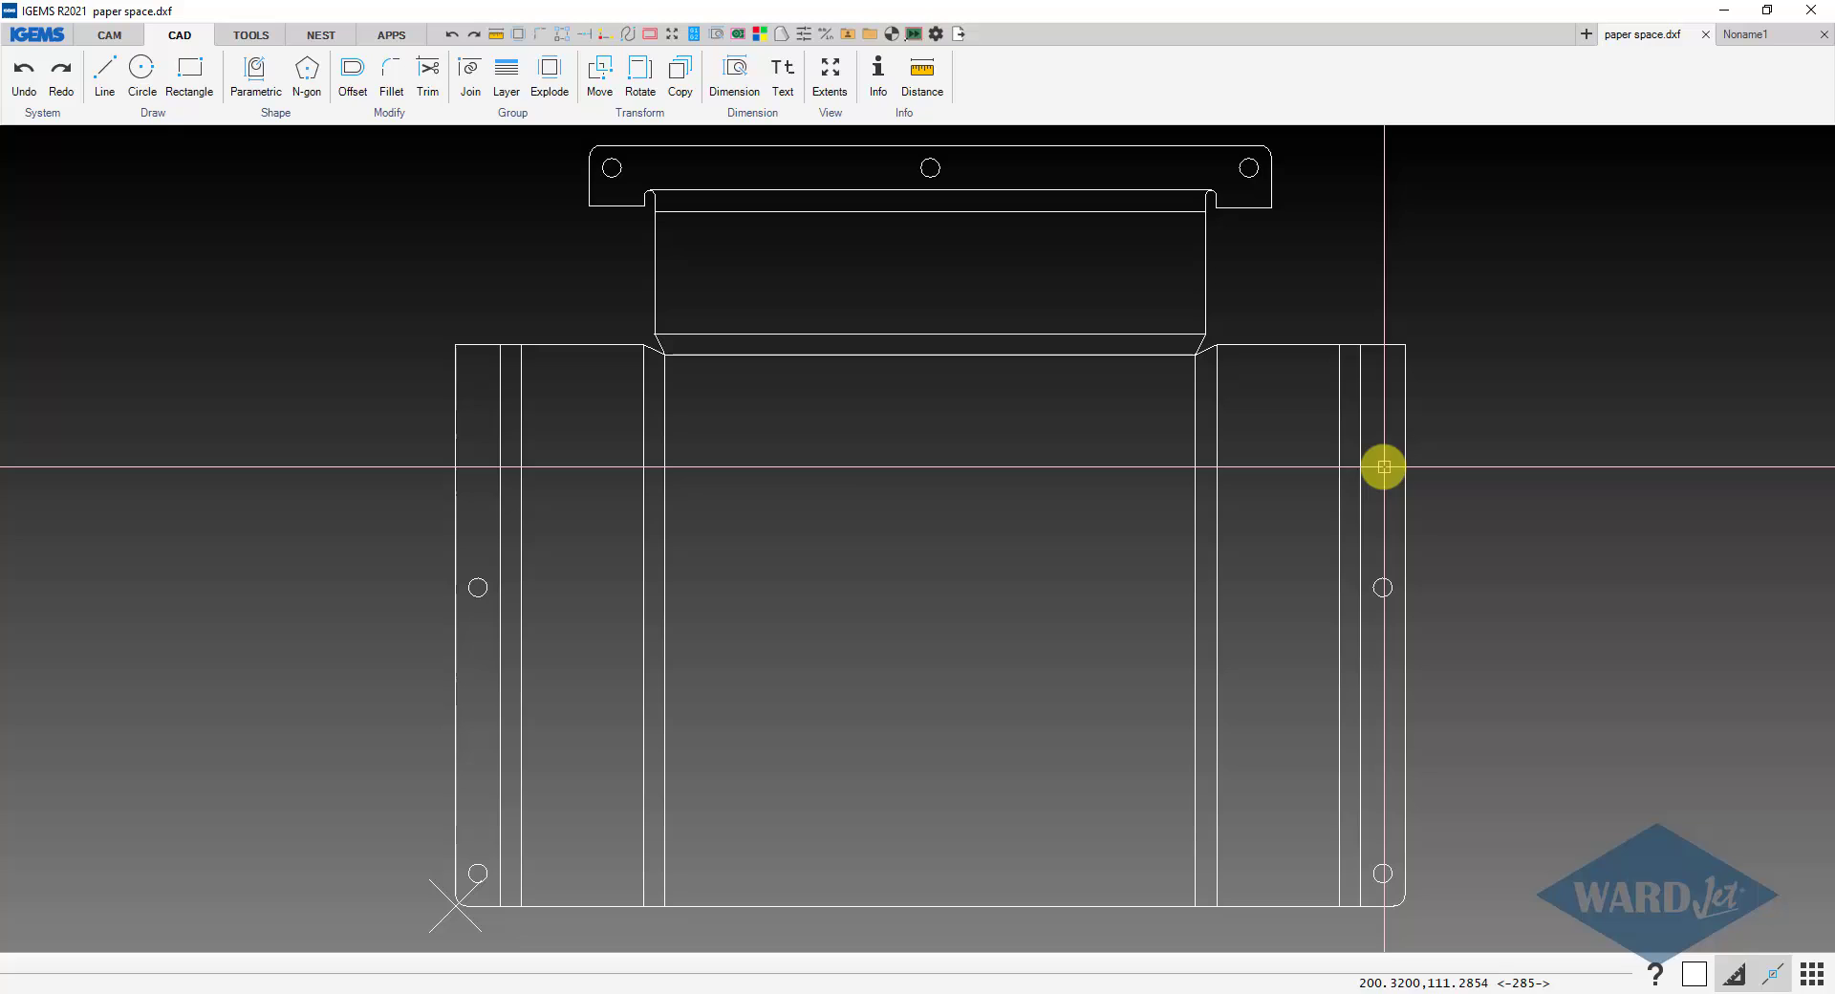
mouse_move(1385, 467)
mouse_down()
mouse_move(836, 518)
mouse_move(497, 509)
mouse_up()
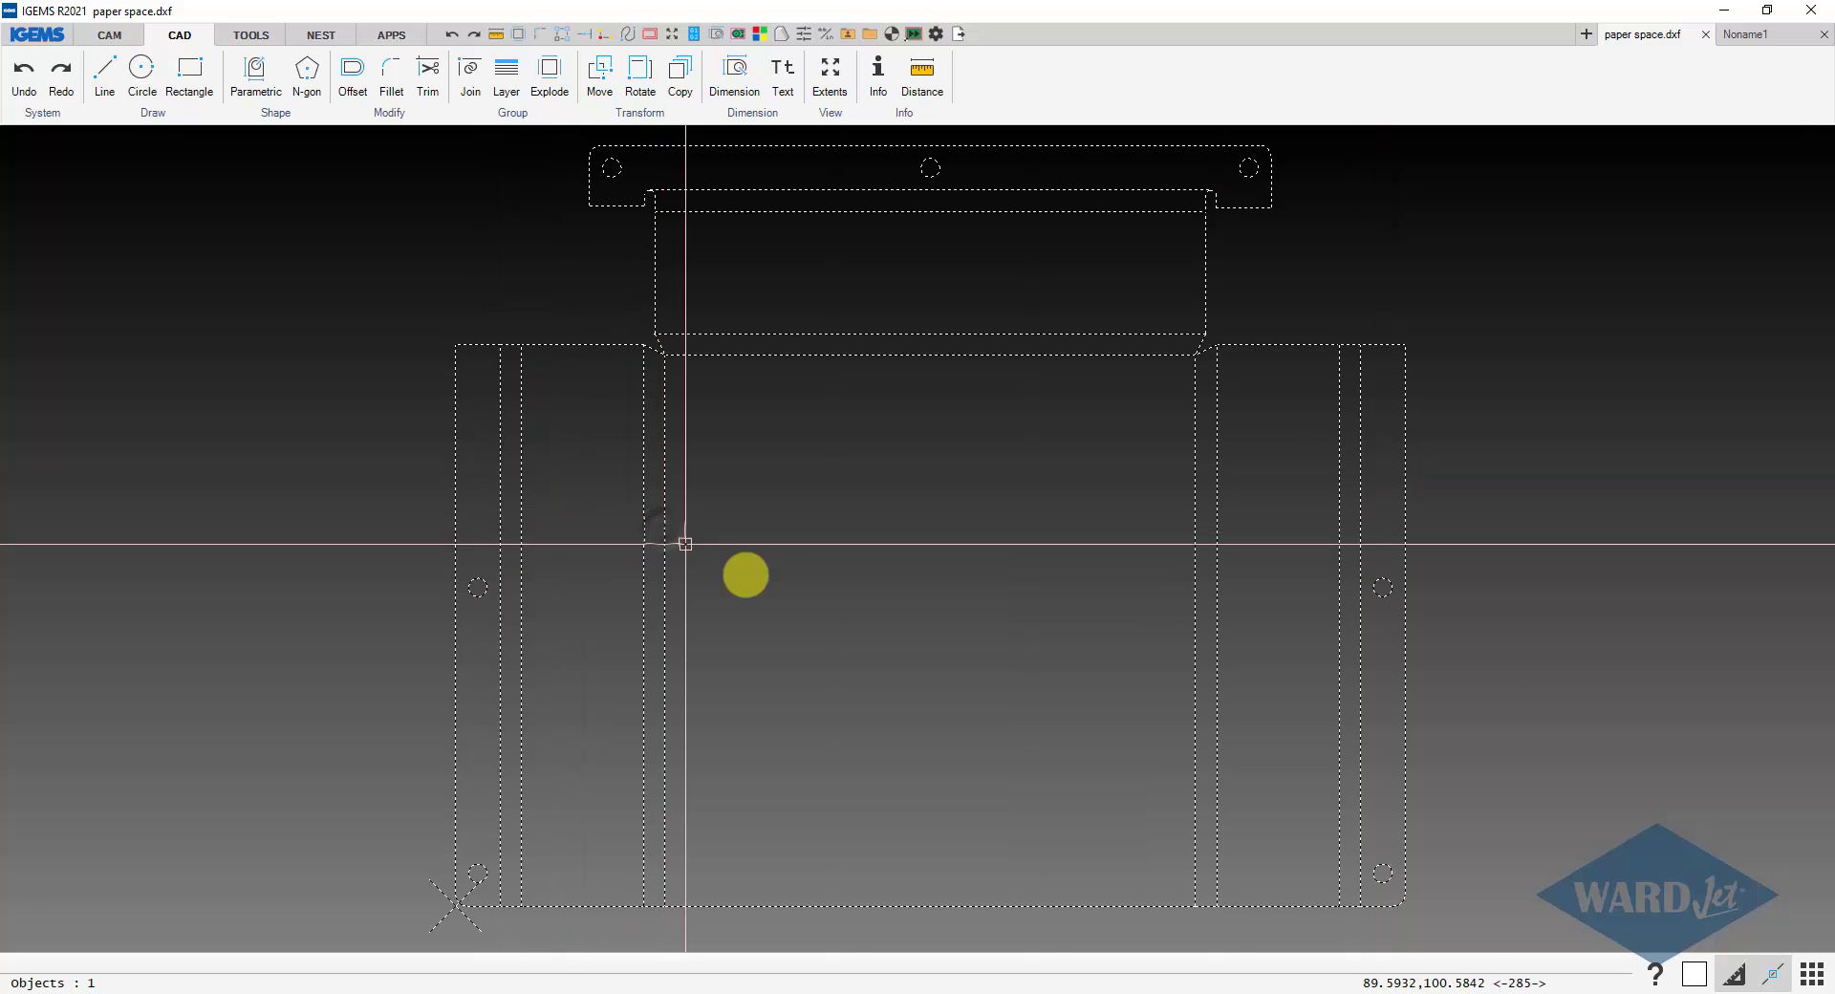
scroll(698, 789, down, 2)
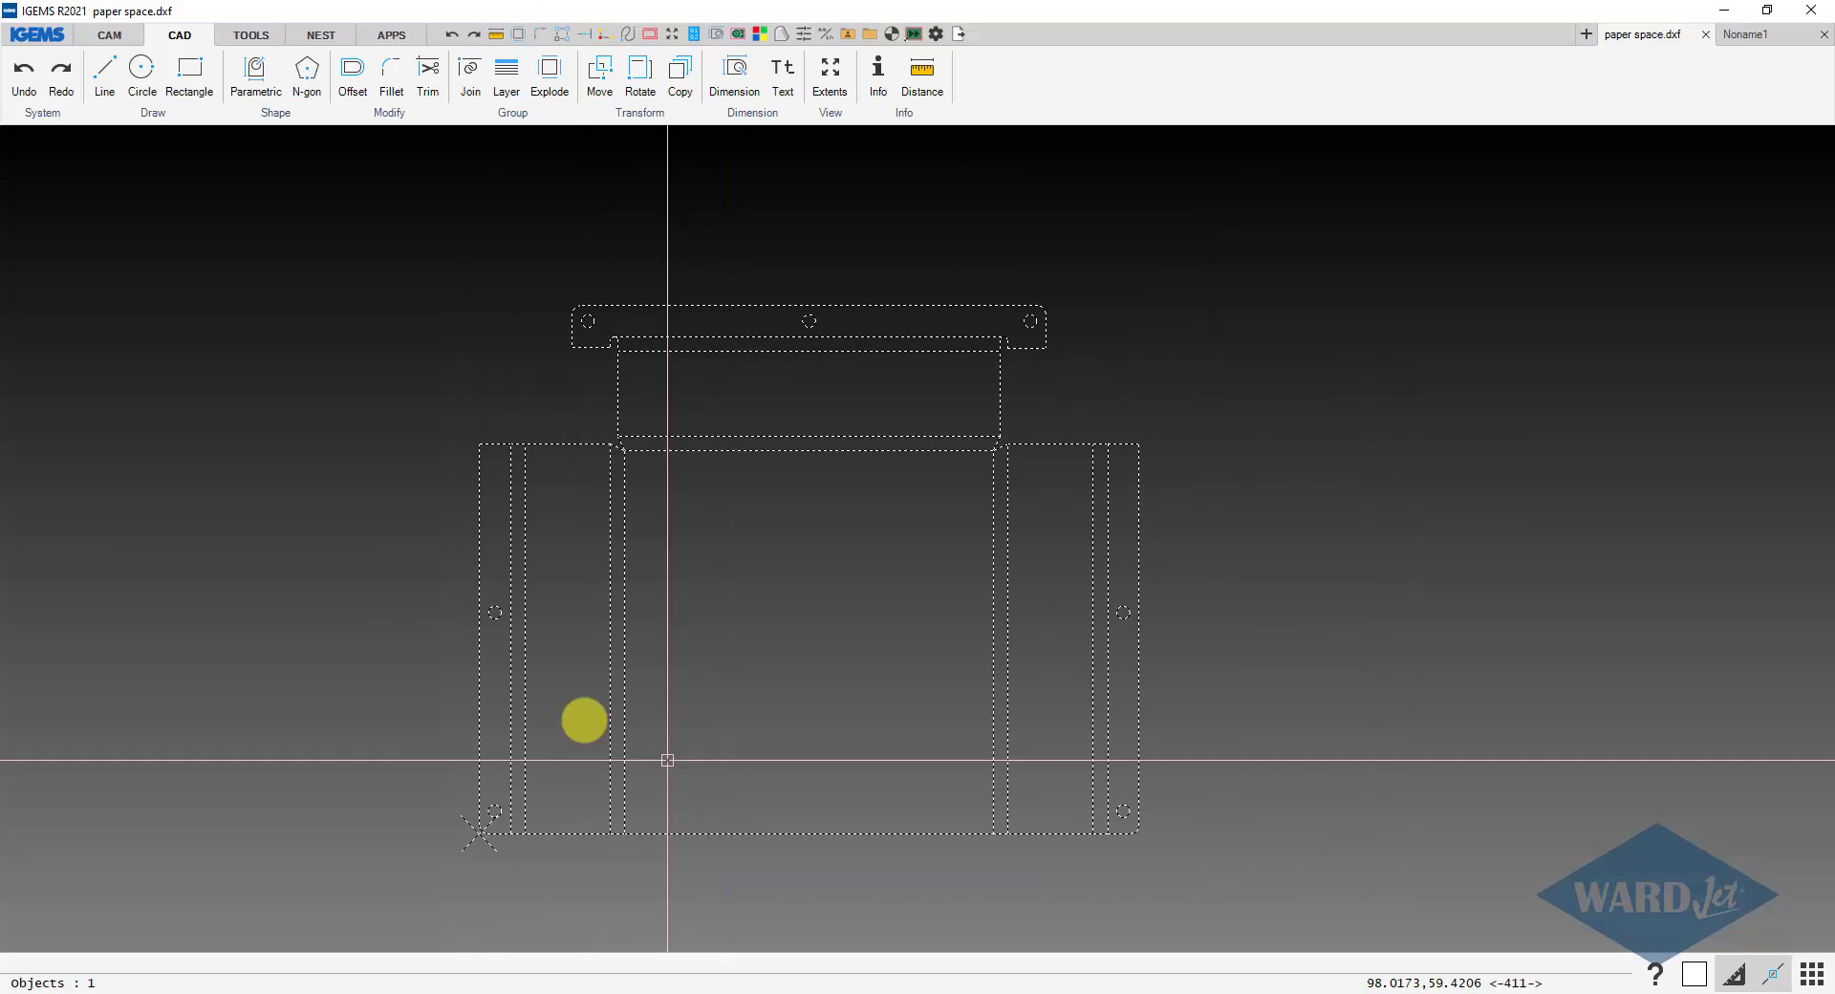
middle_drag(667, 760, 570, 716)
click(130, 42)
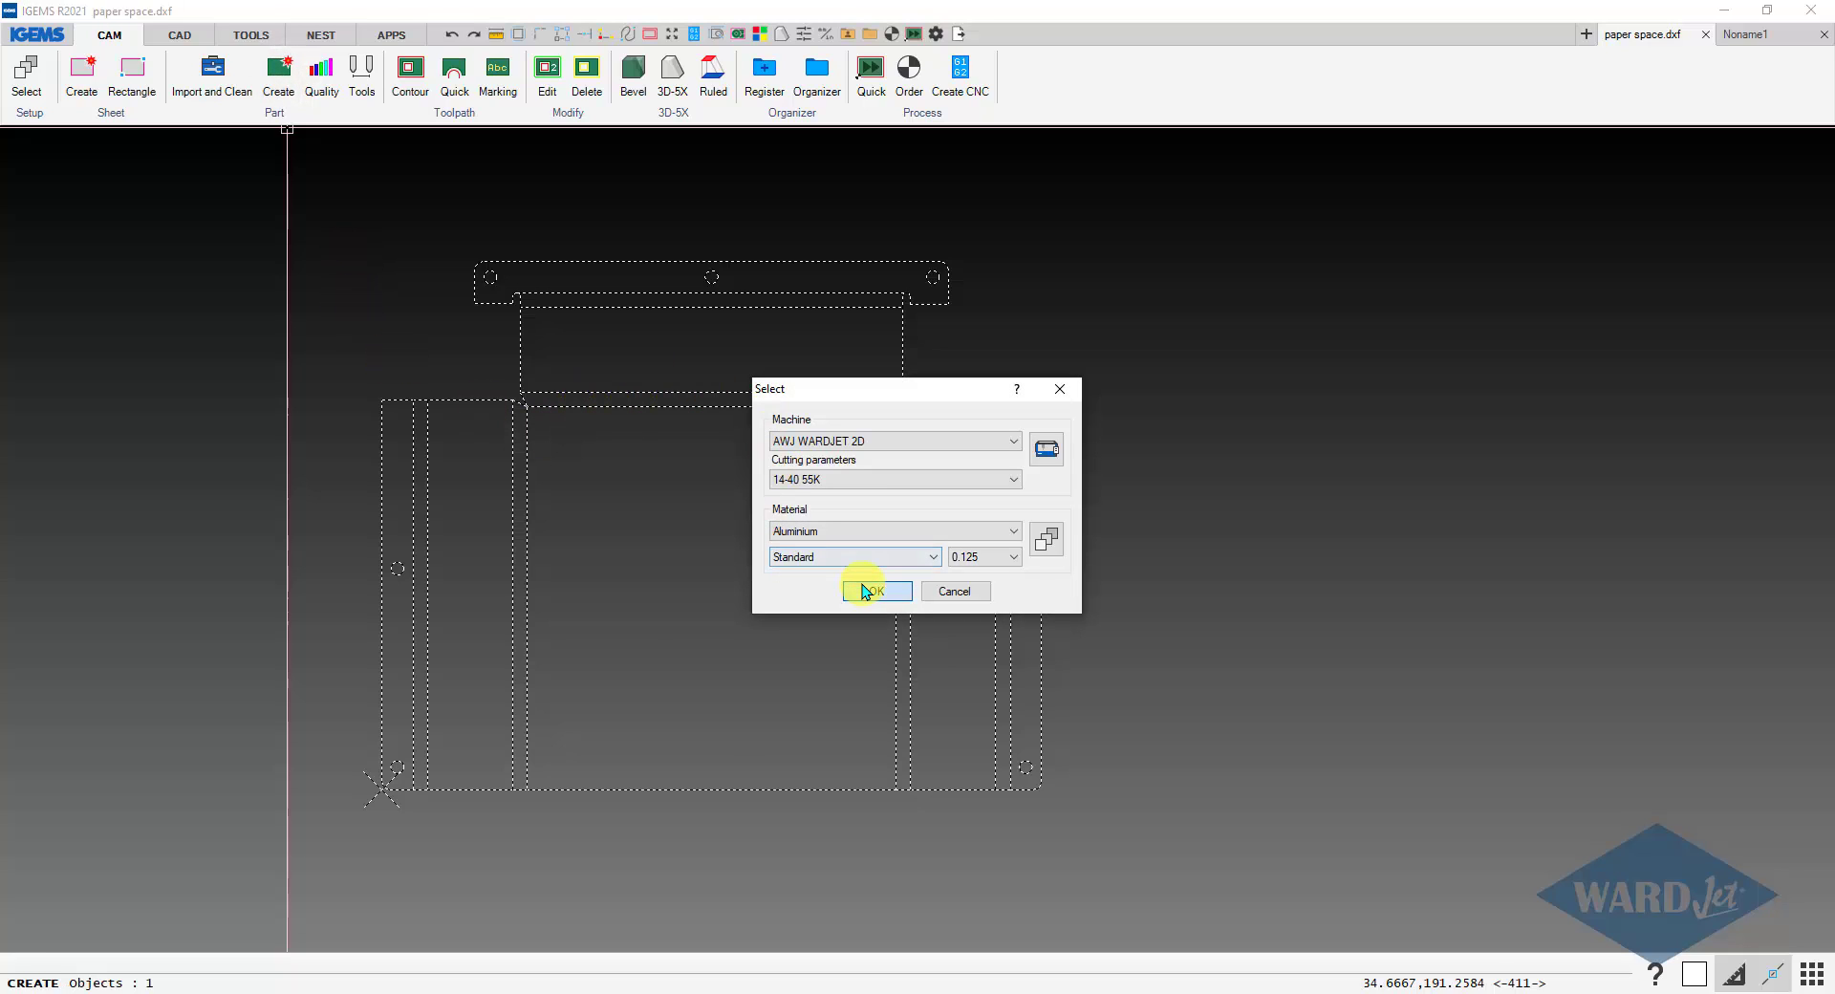
click(873, 591)
drag(210, 192, 1184, 787)
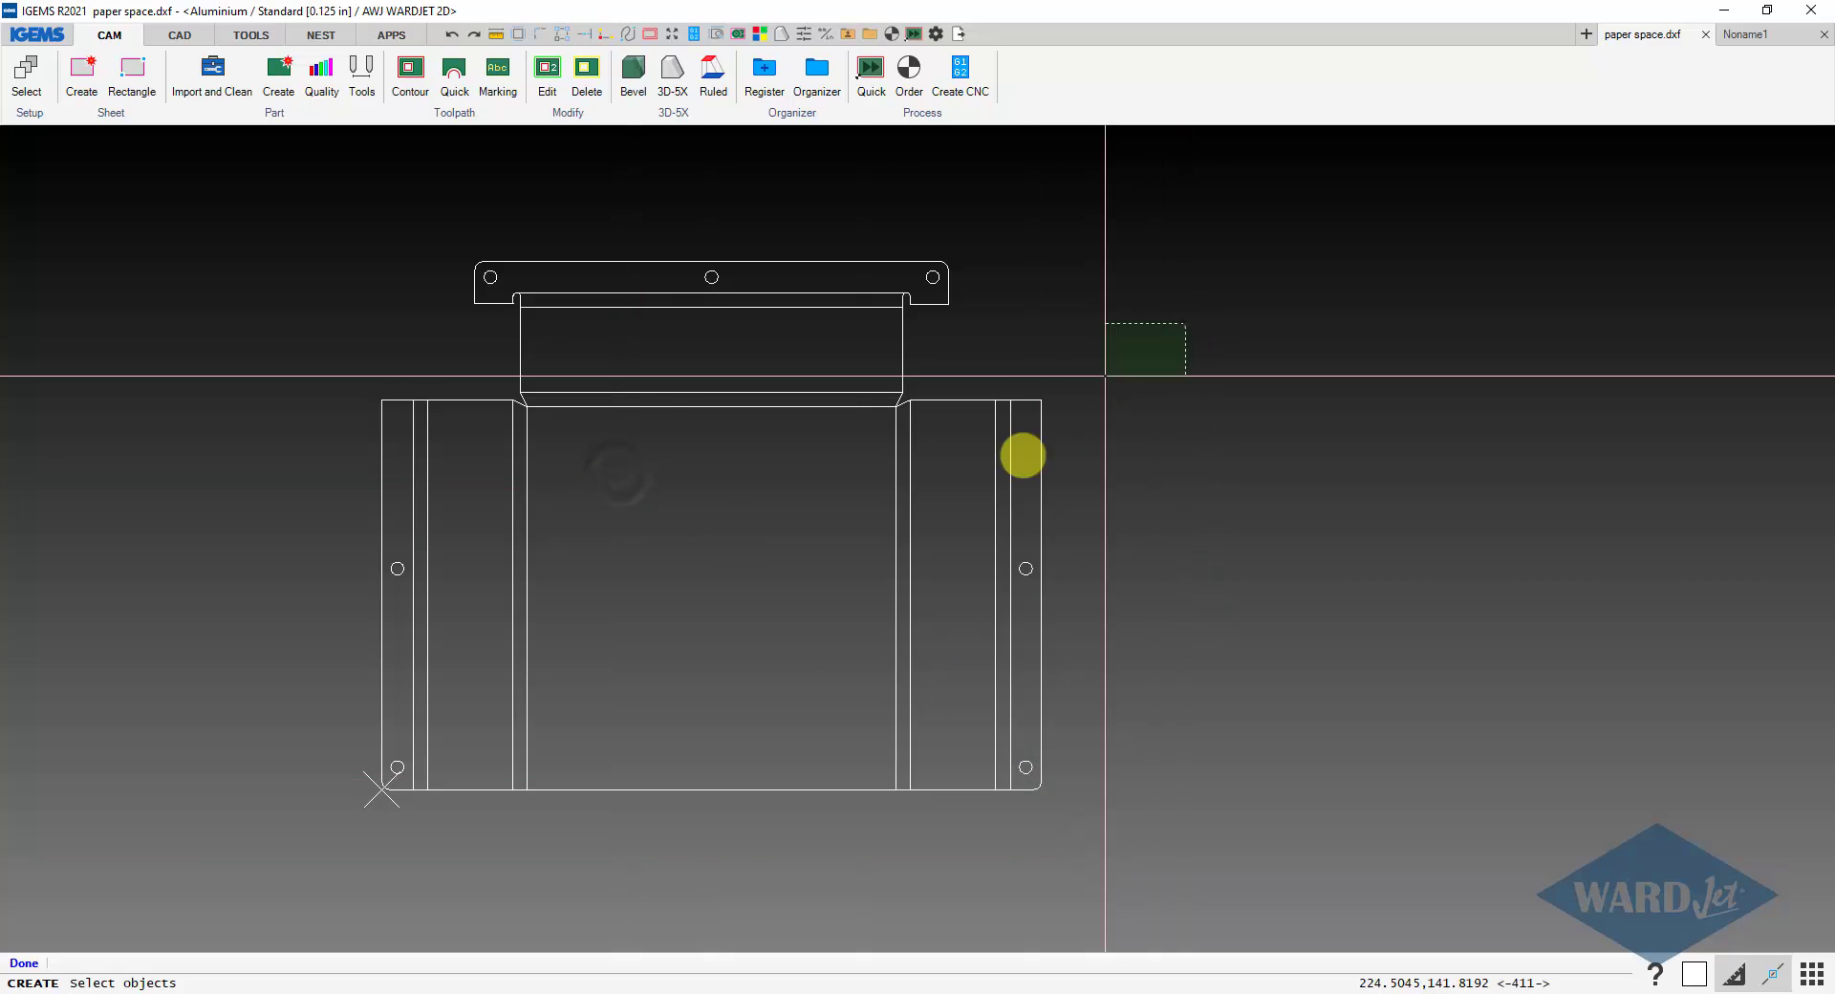
drag(252, 227, 1276, 867)
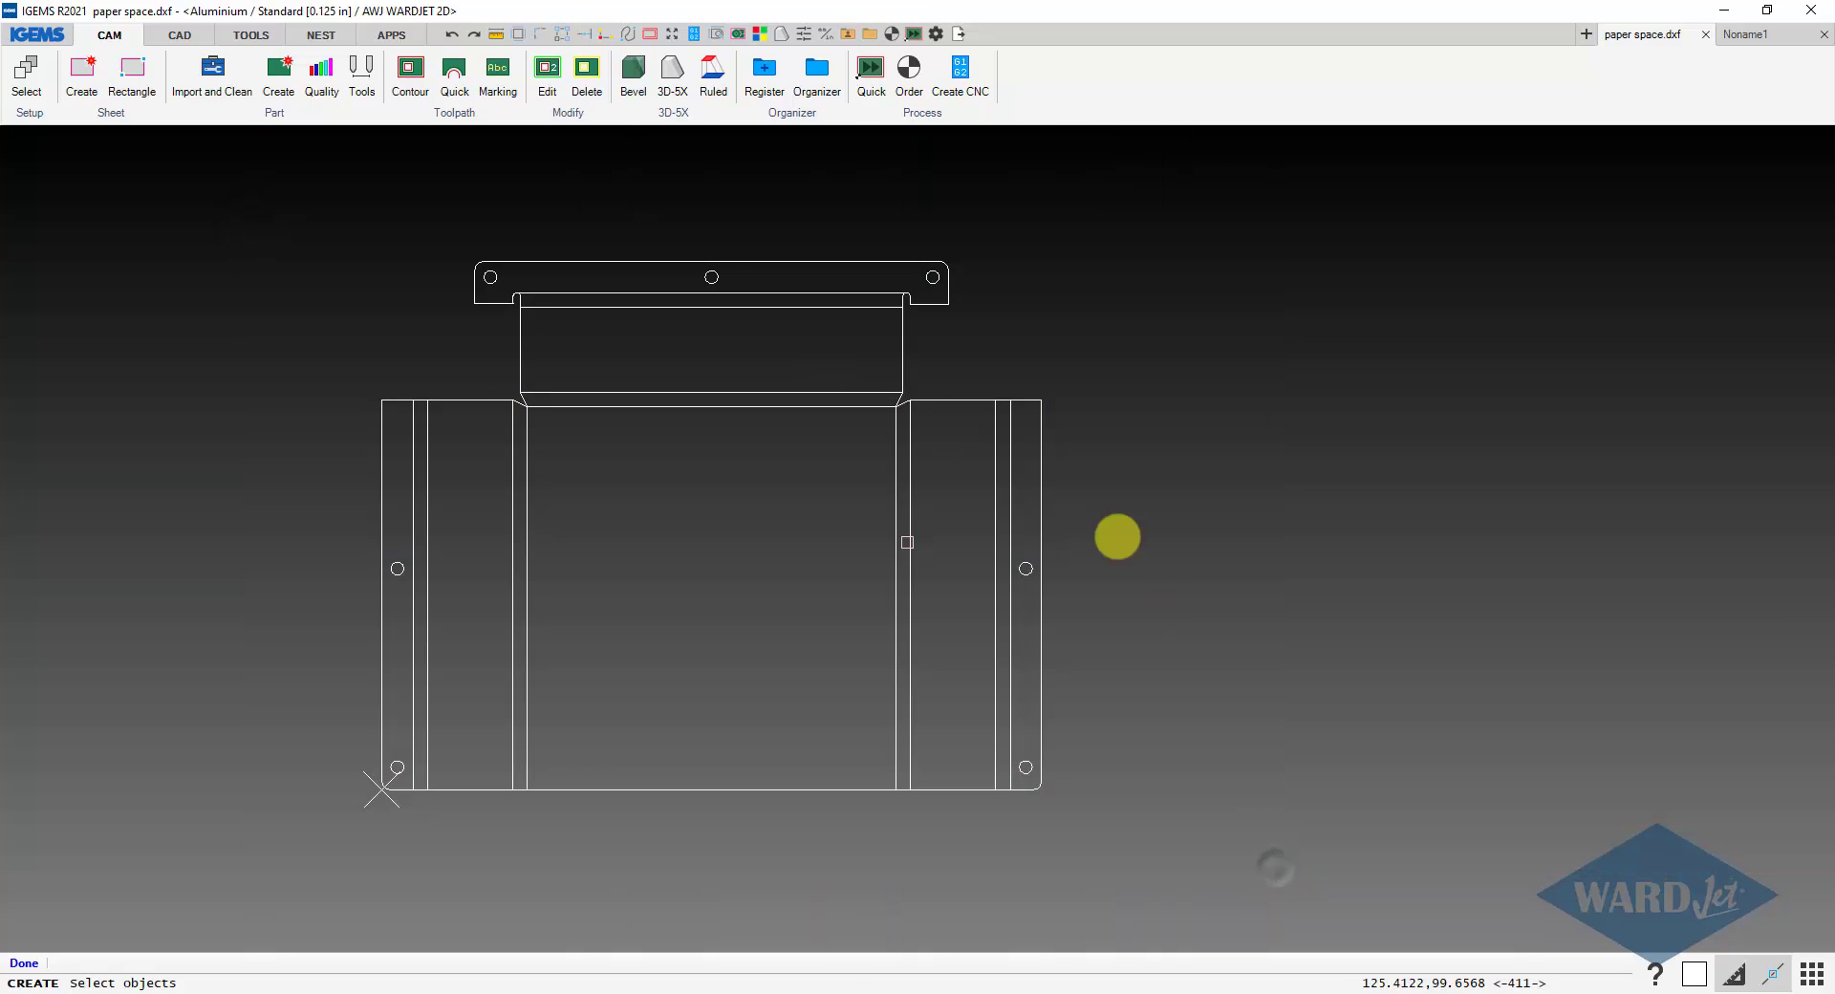
right_click(1013, 536)
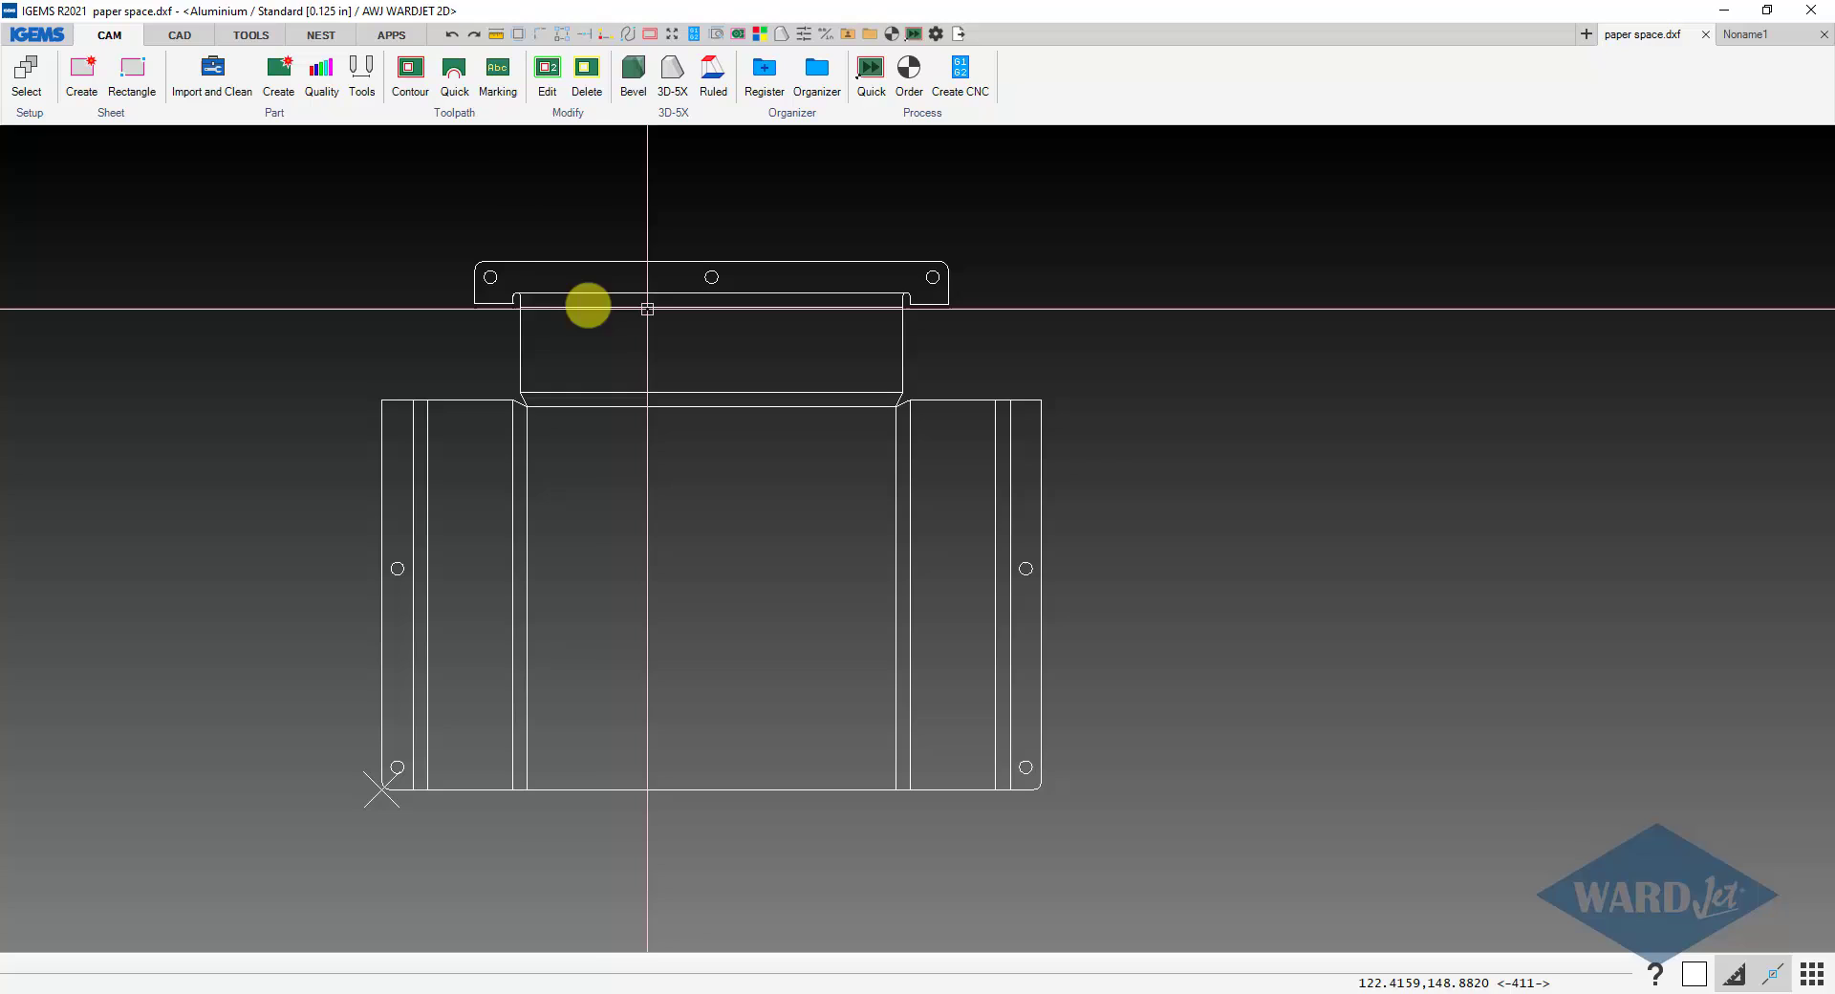
Explode the fan shroud block into individual lines from the CAD tab
click(593, 262)
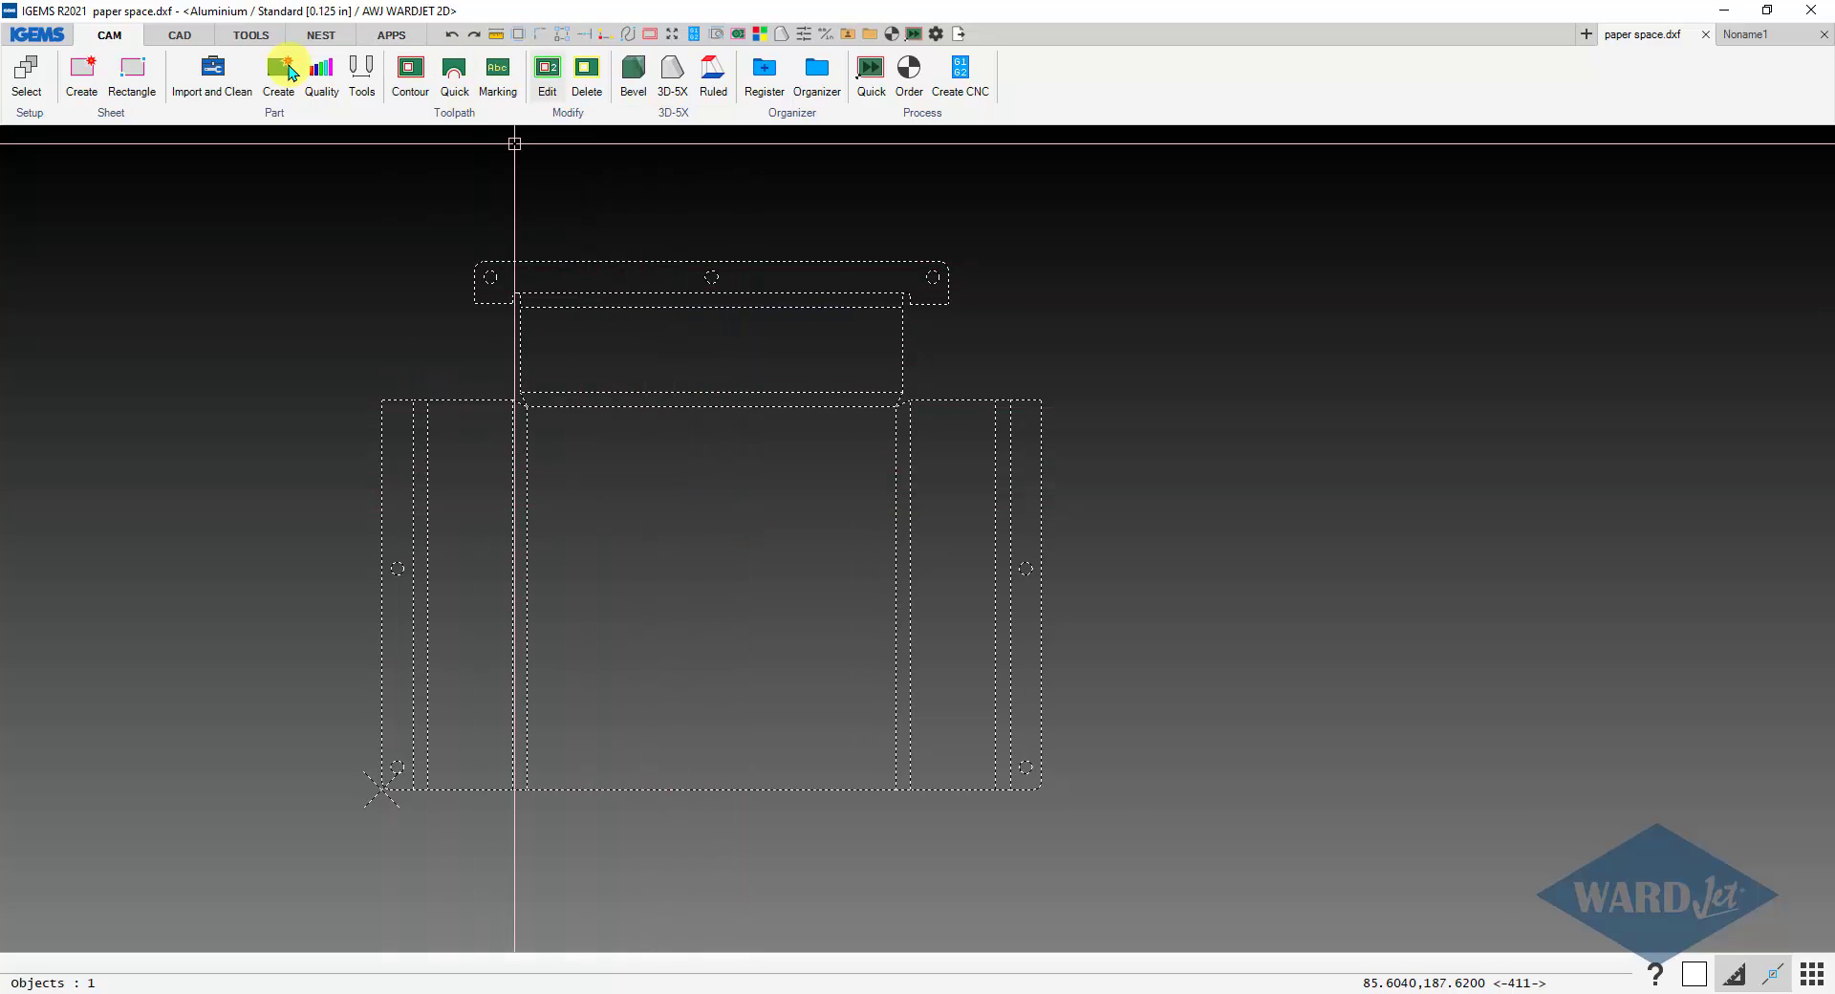
click(180, 35)
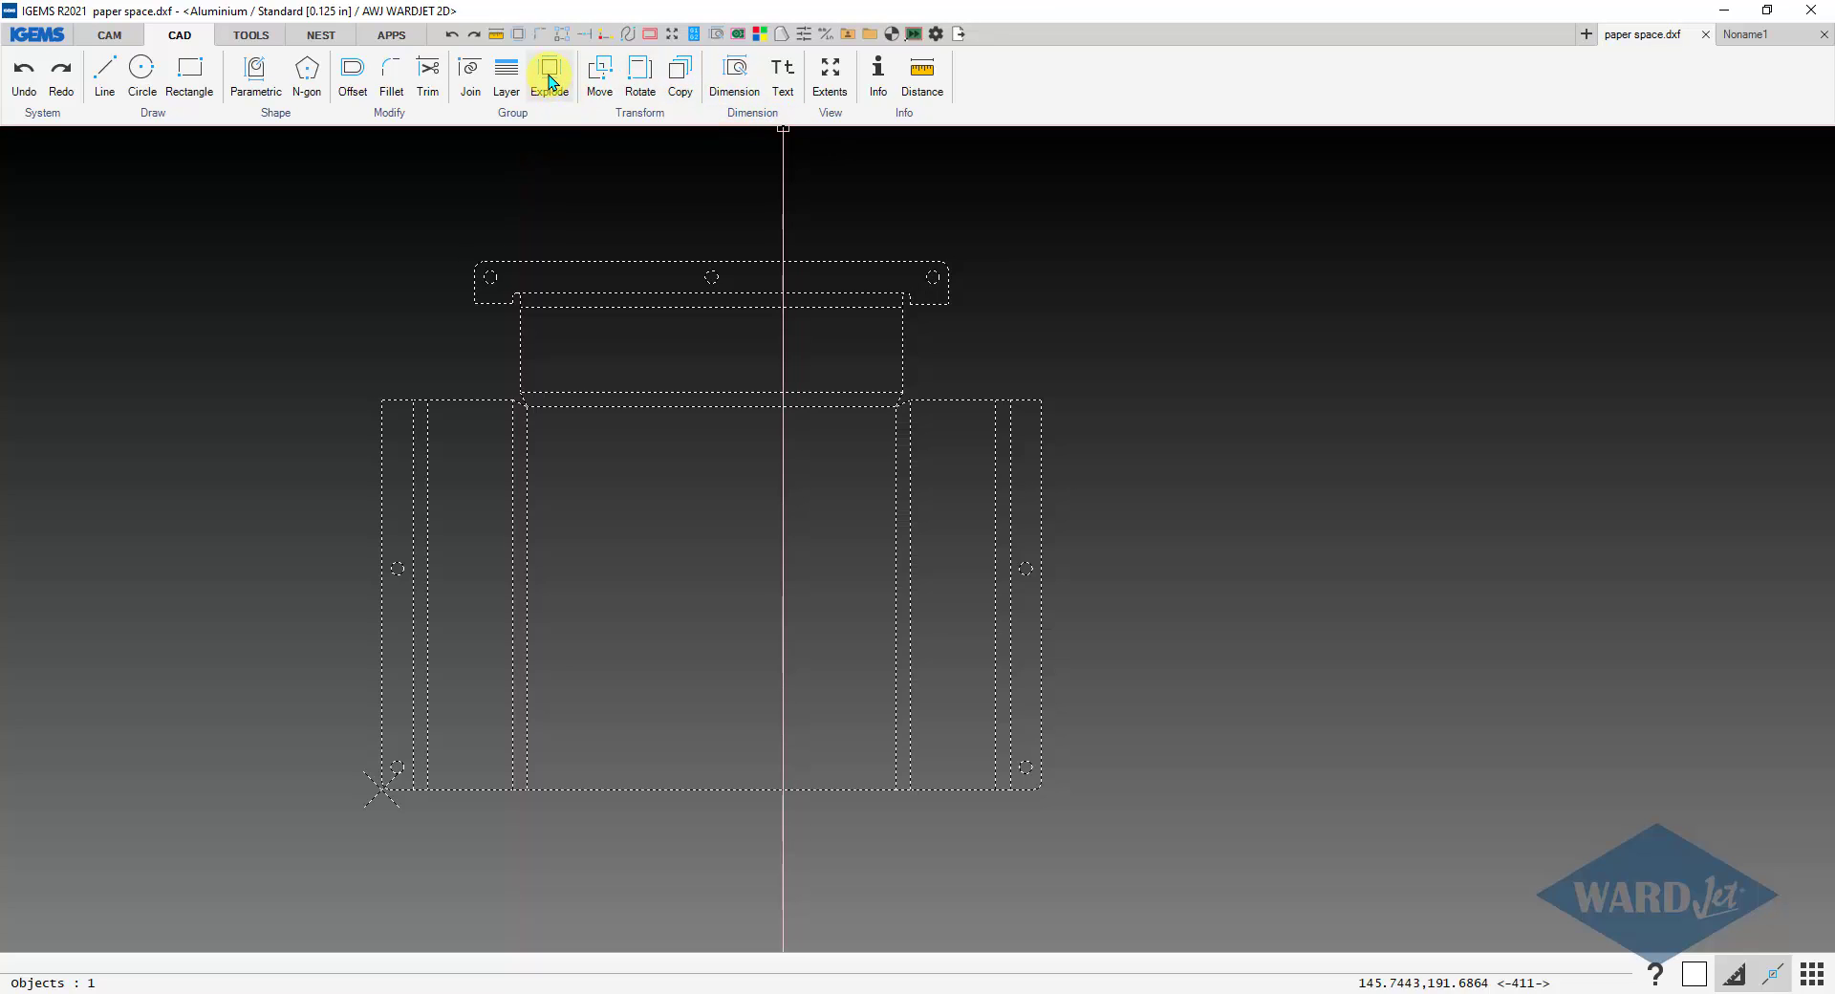
click(550, 81)
Delete the eight vertical fold lines and the inner rectangle's edges
click(839, 261)
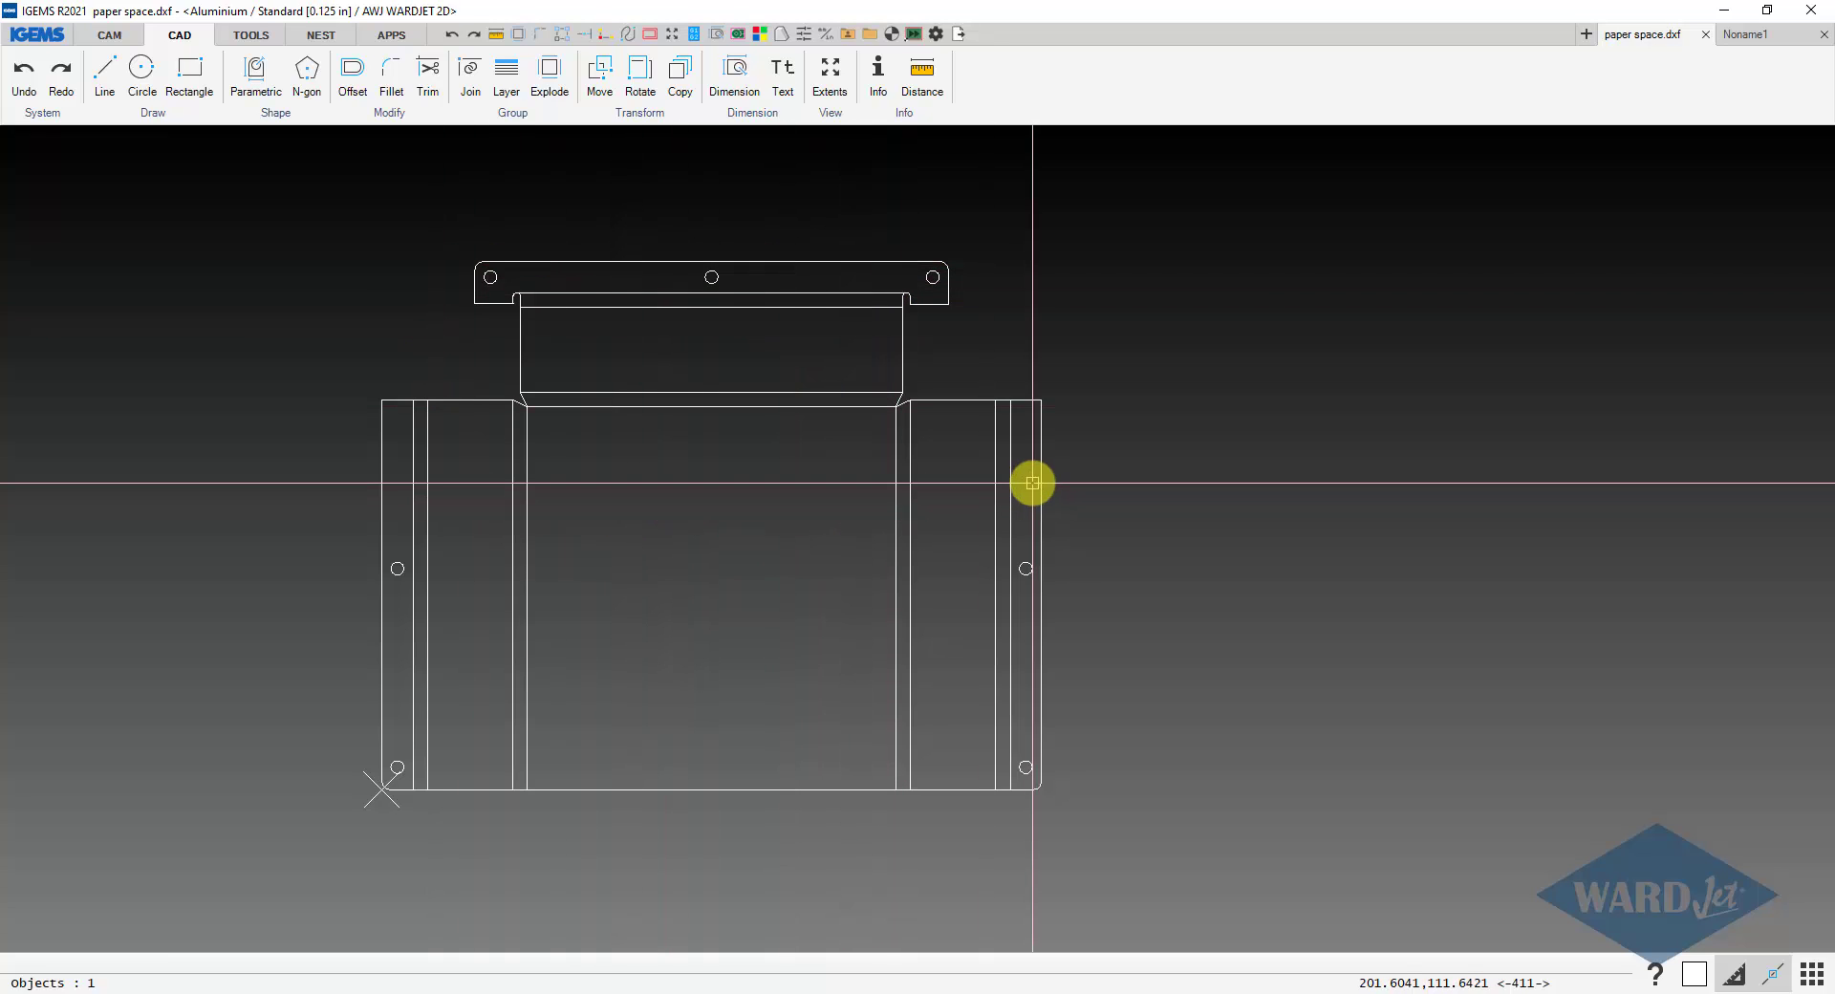
drag(1020, 488, 411, 501)
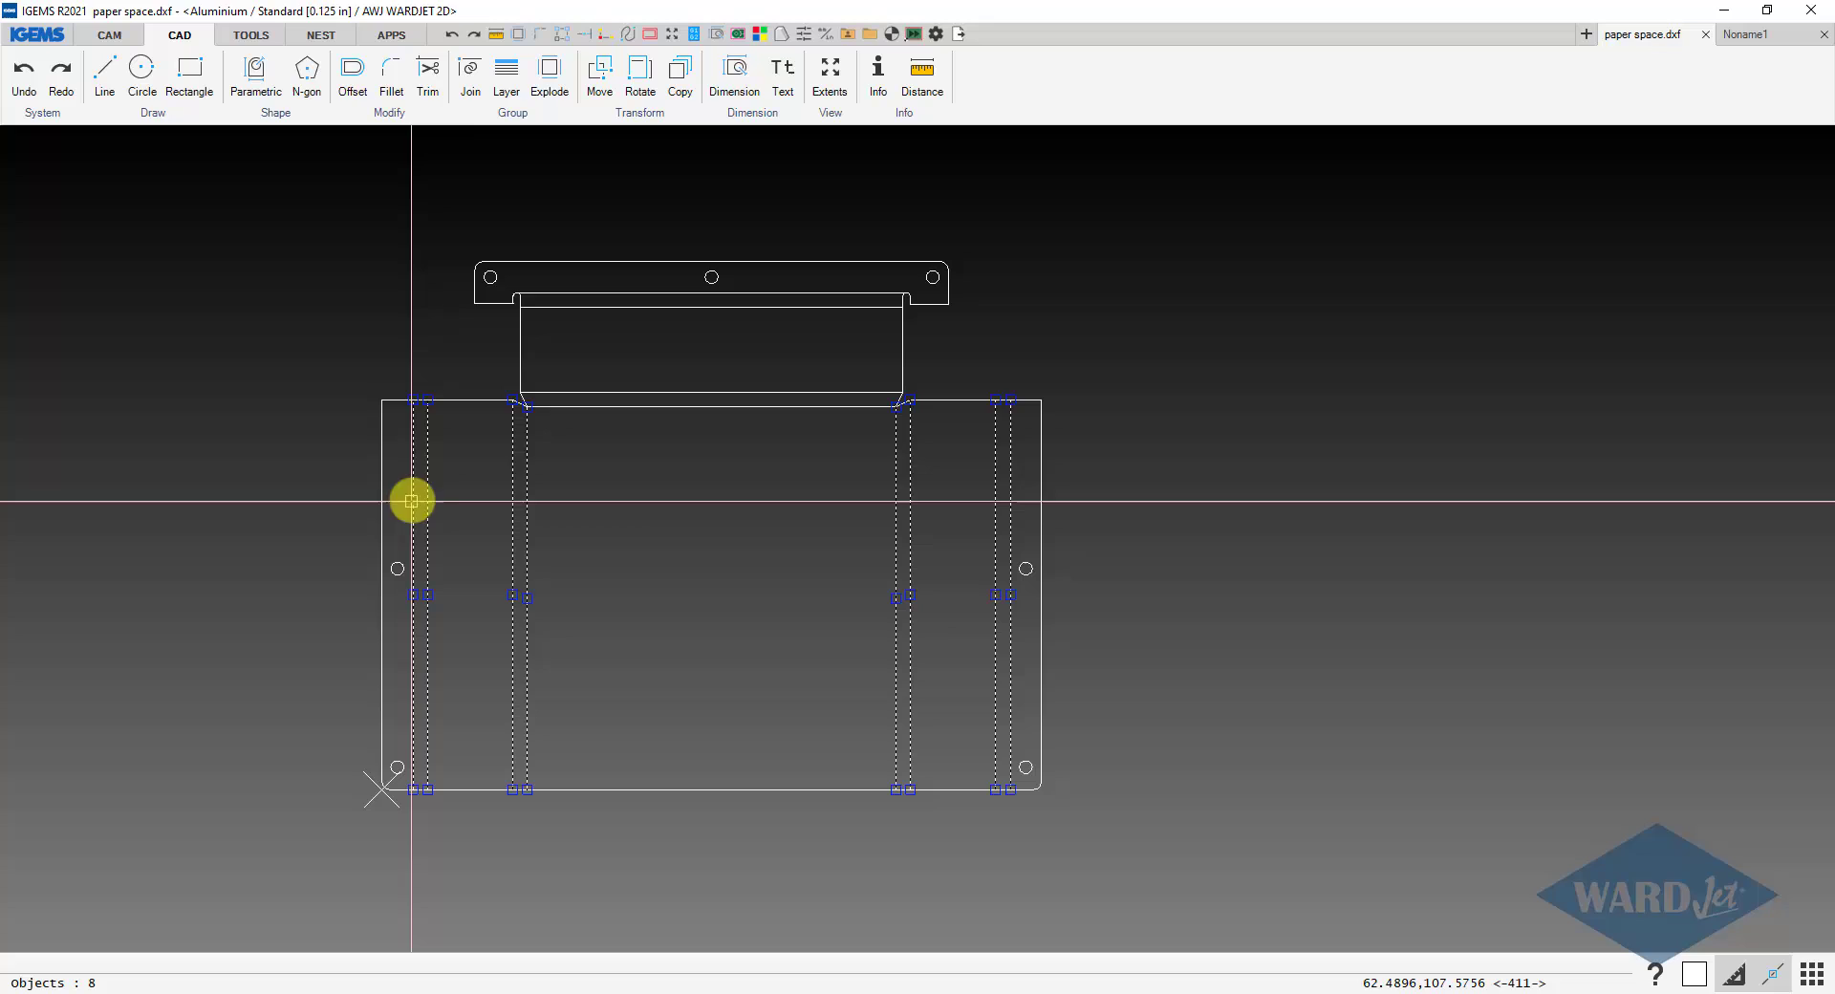
drag(702, 438, 632, 290)
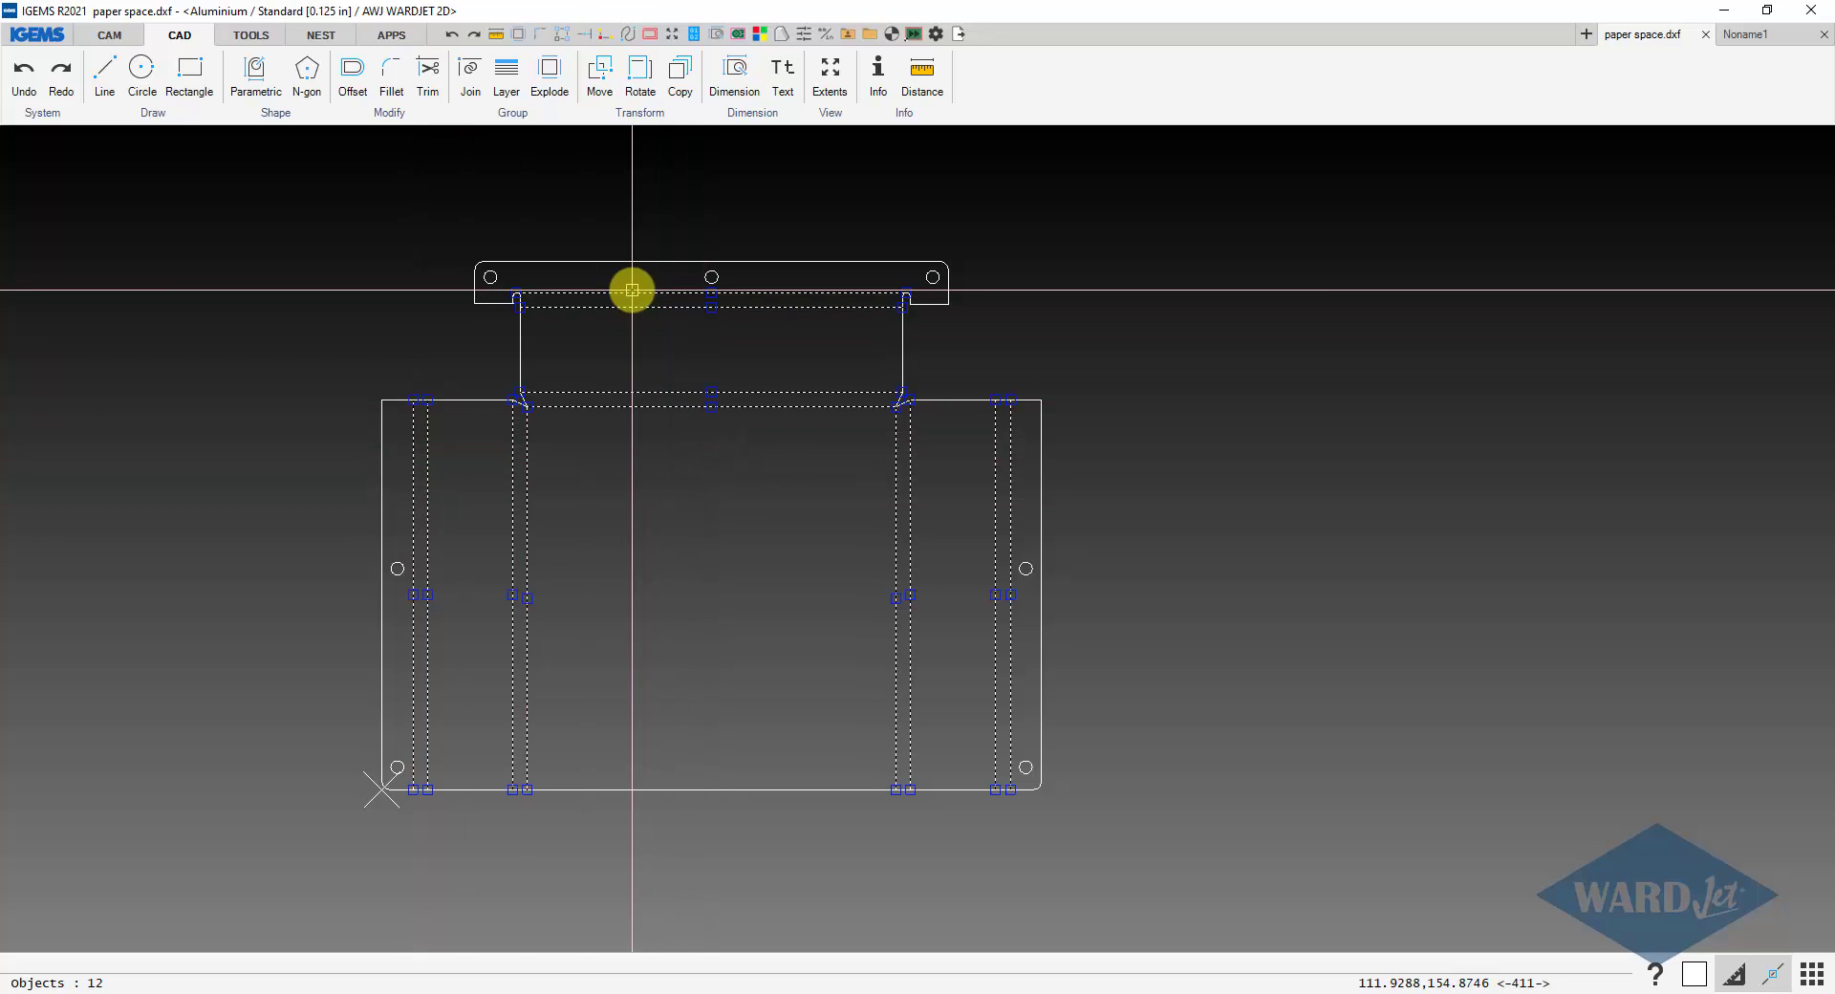
key(Delete)
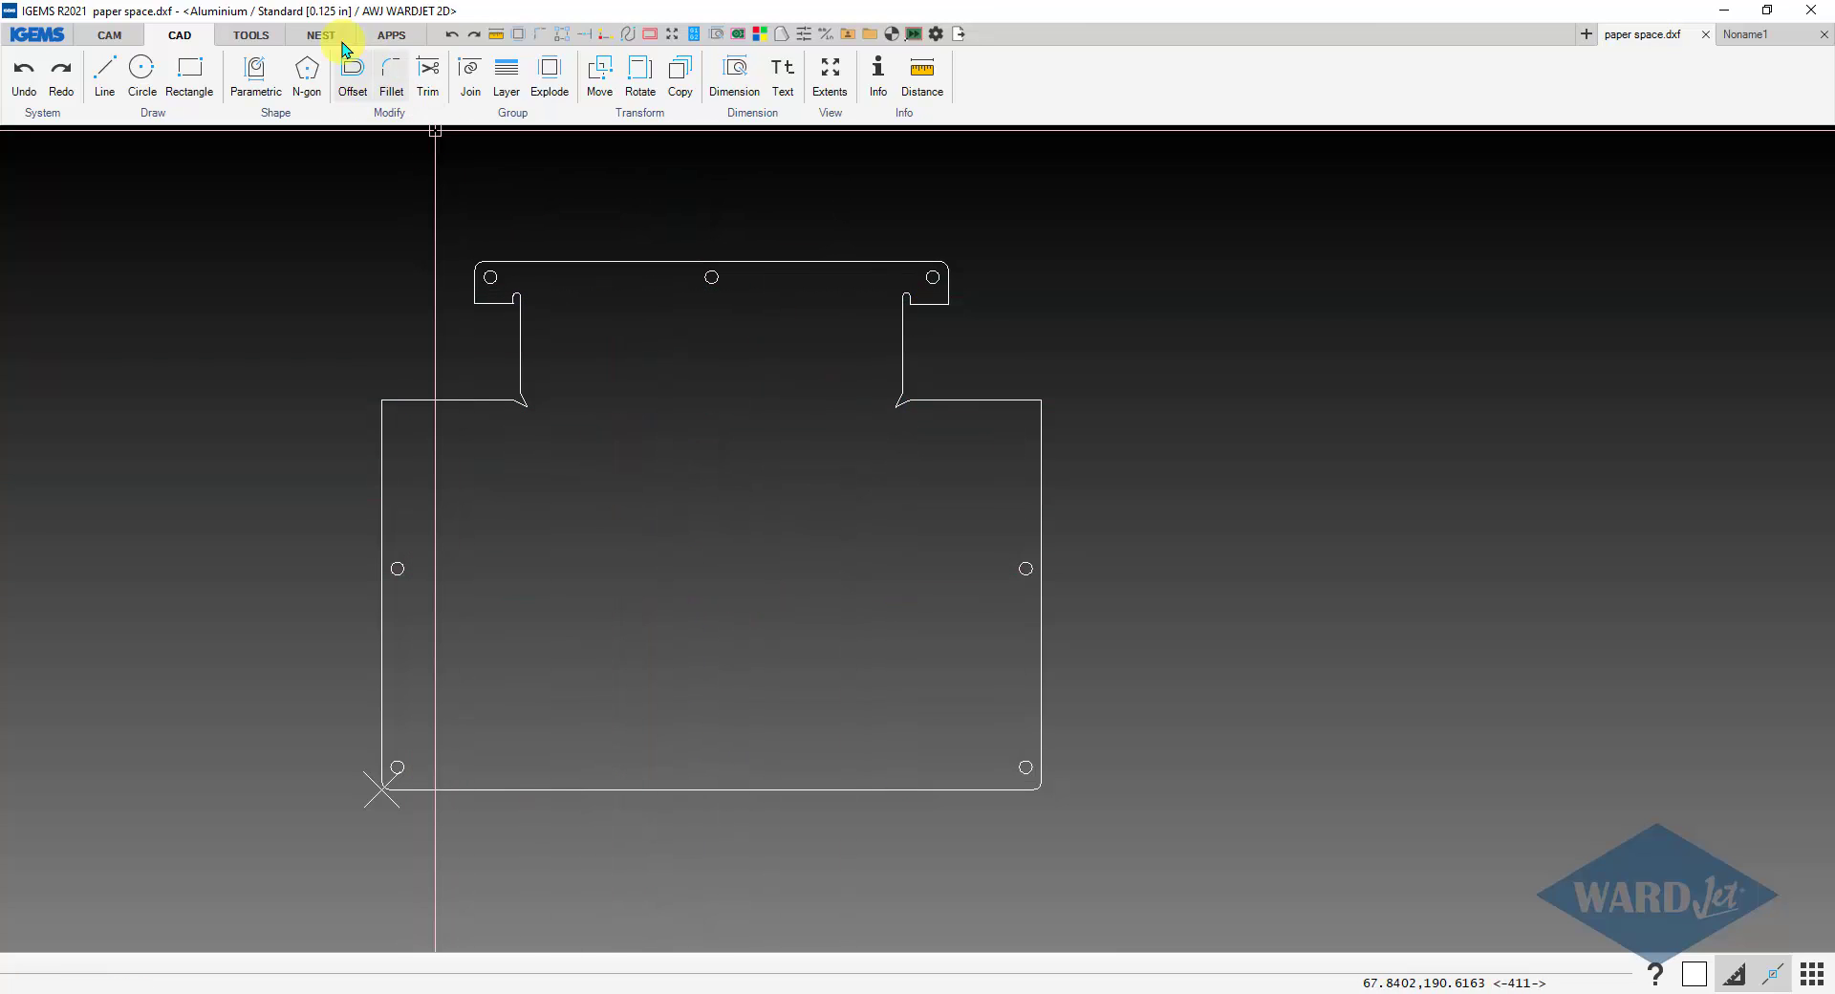
Create a cuttable part with toolpath from the whole outline, then undo twice to clear it
click(112, 36)
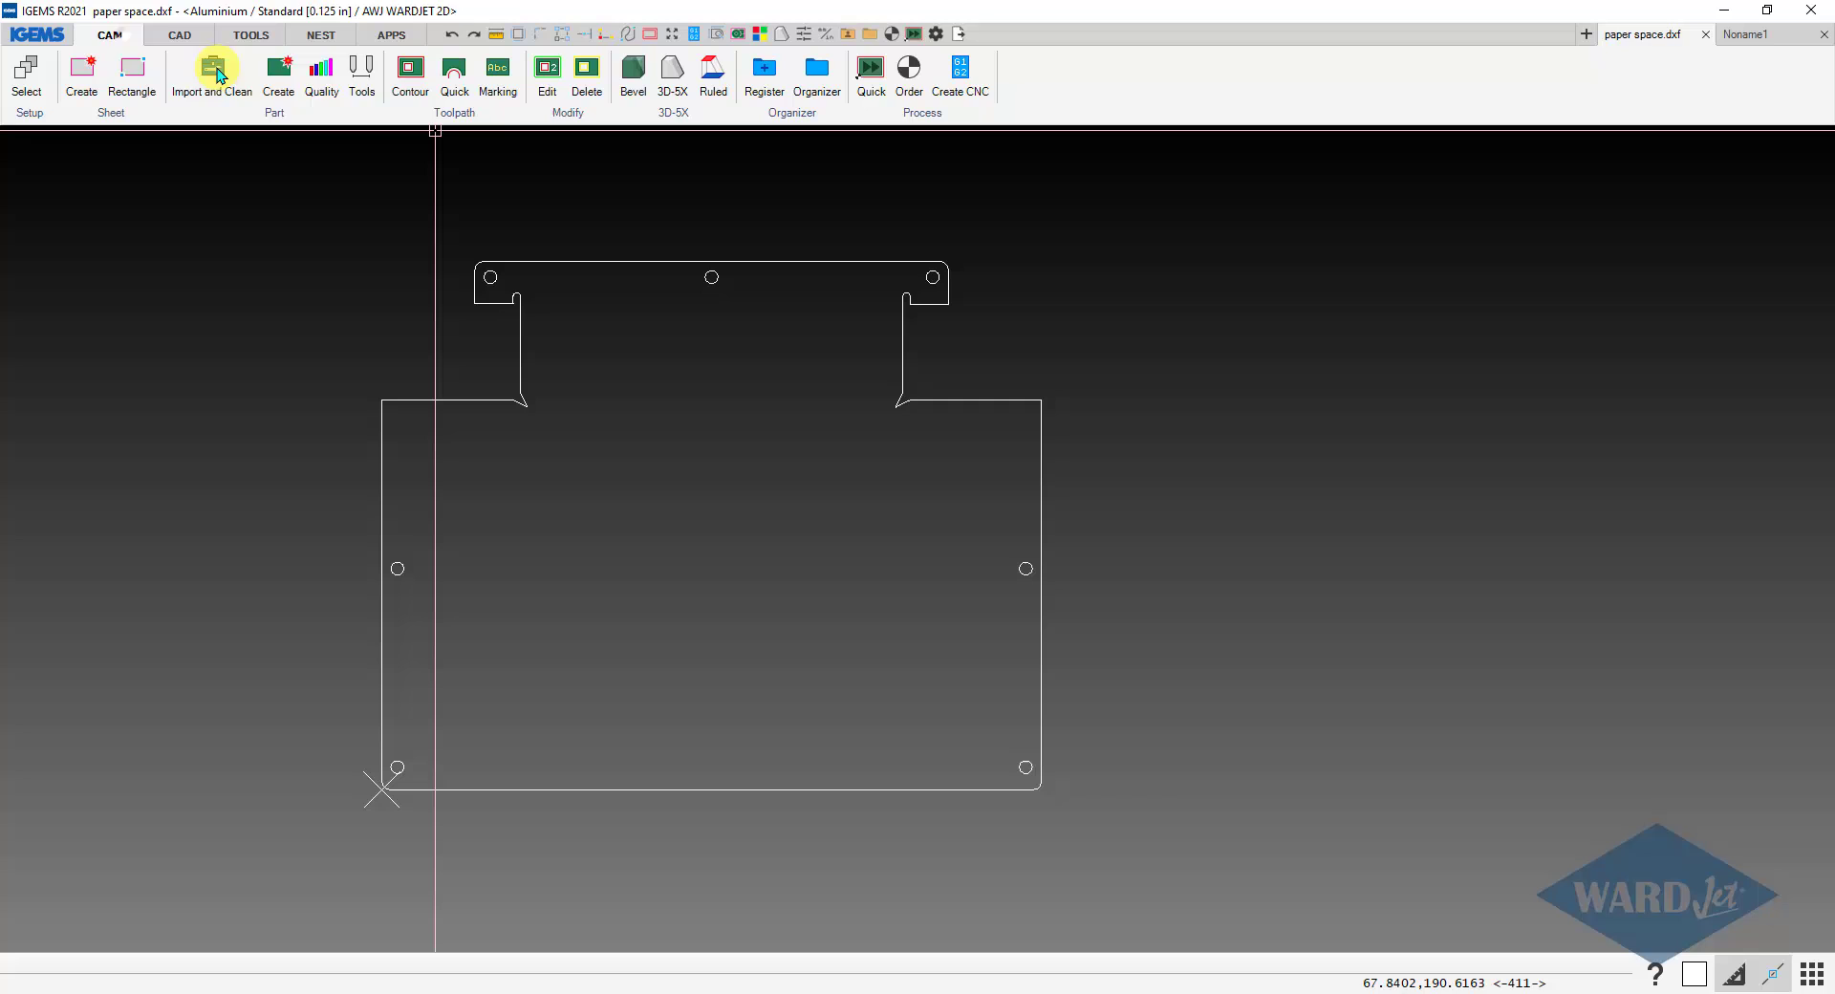
click(281, 83)
drag(267, 213, 1075, 798)
right_click(1220, 914)
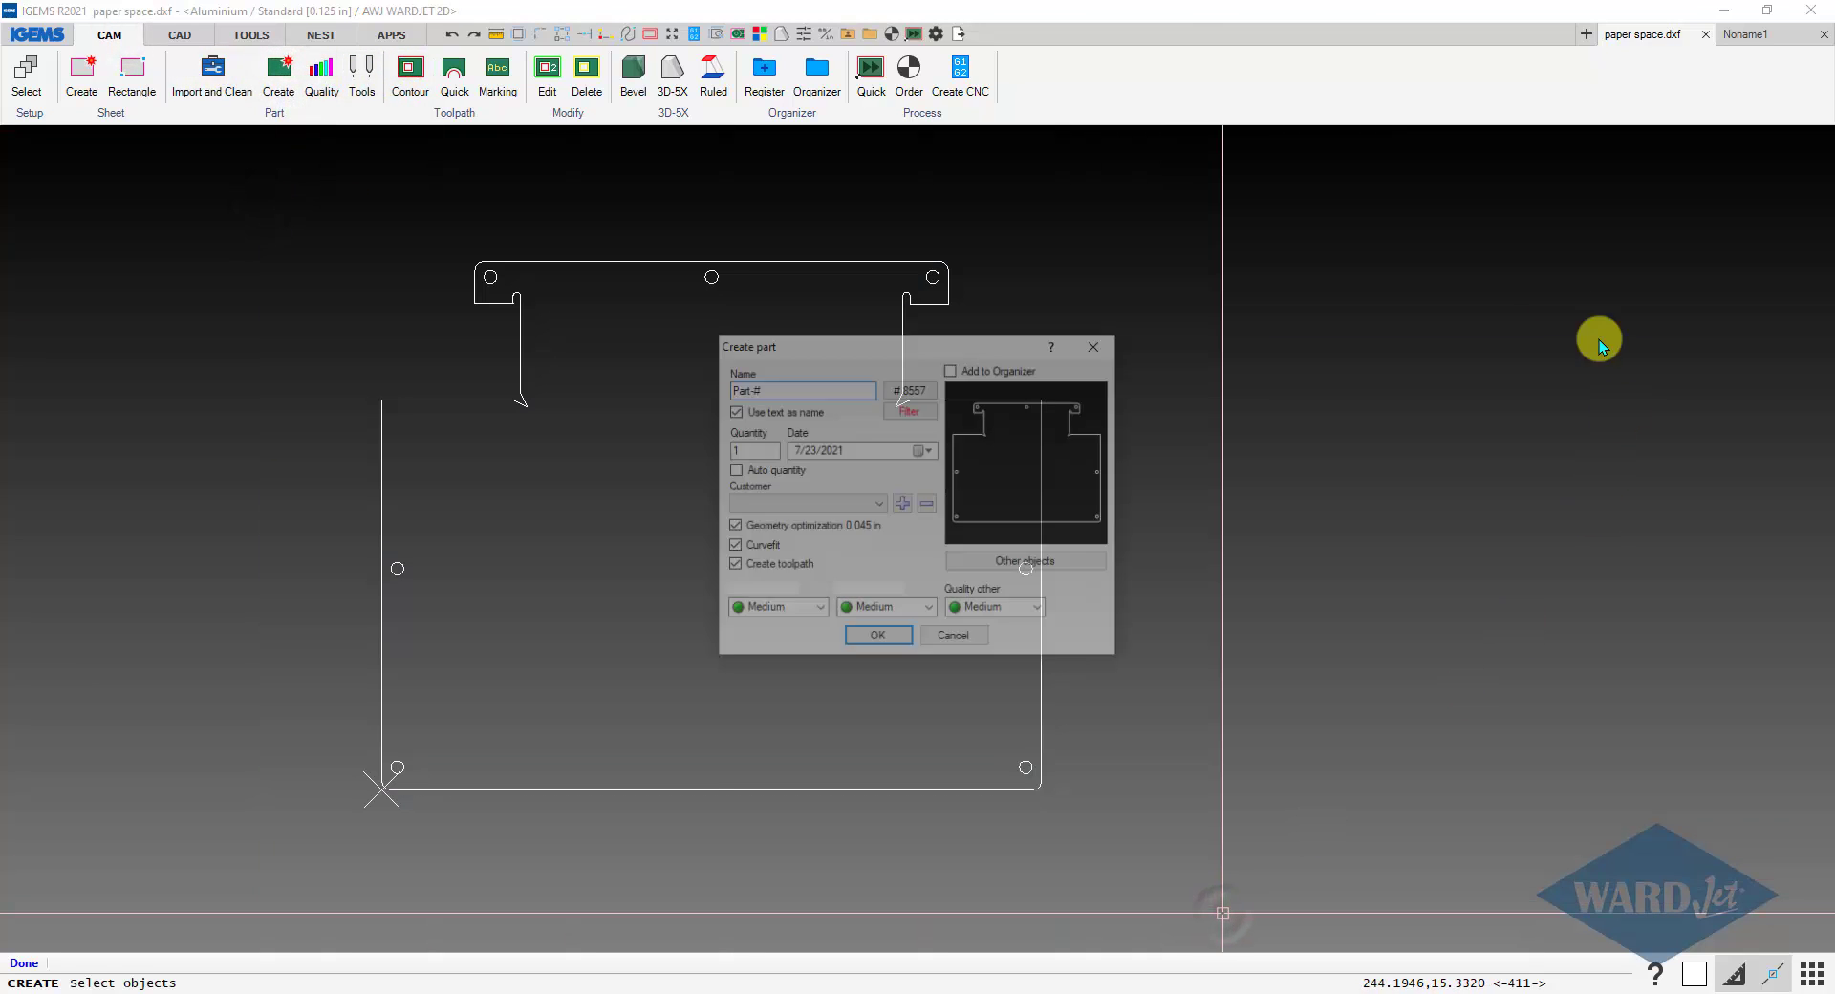
click(878, 639)
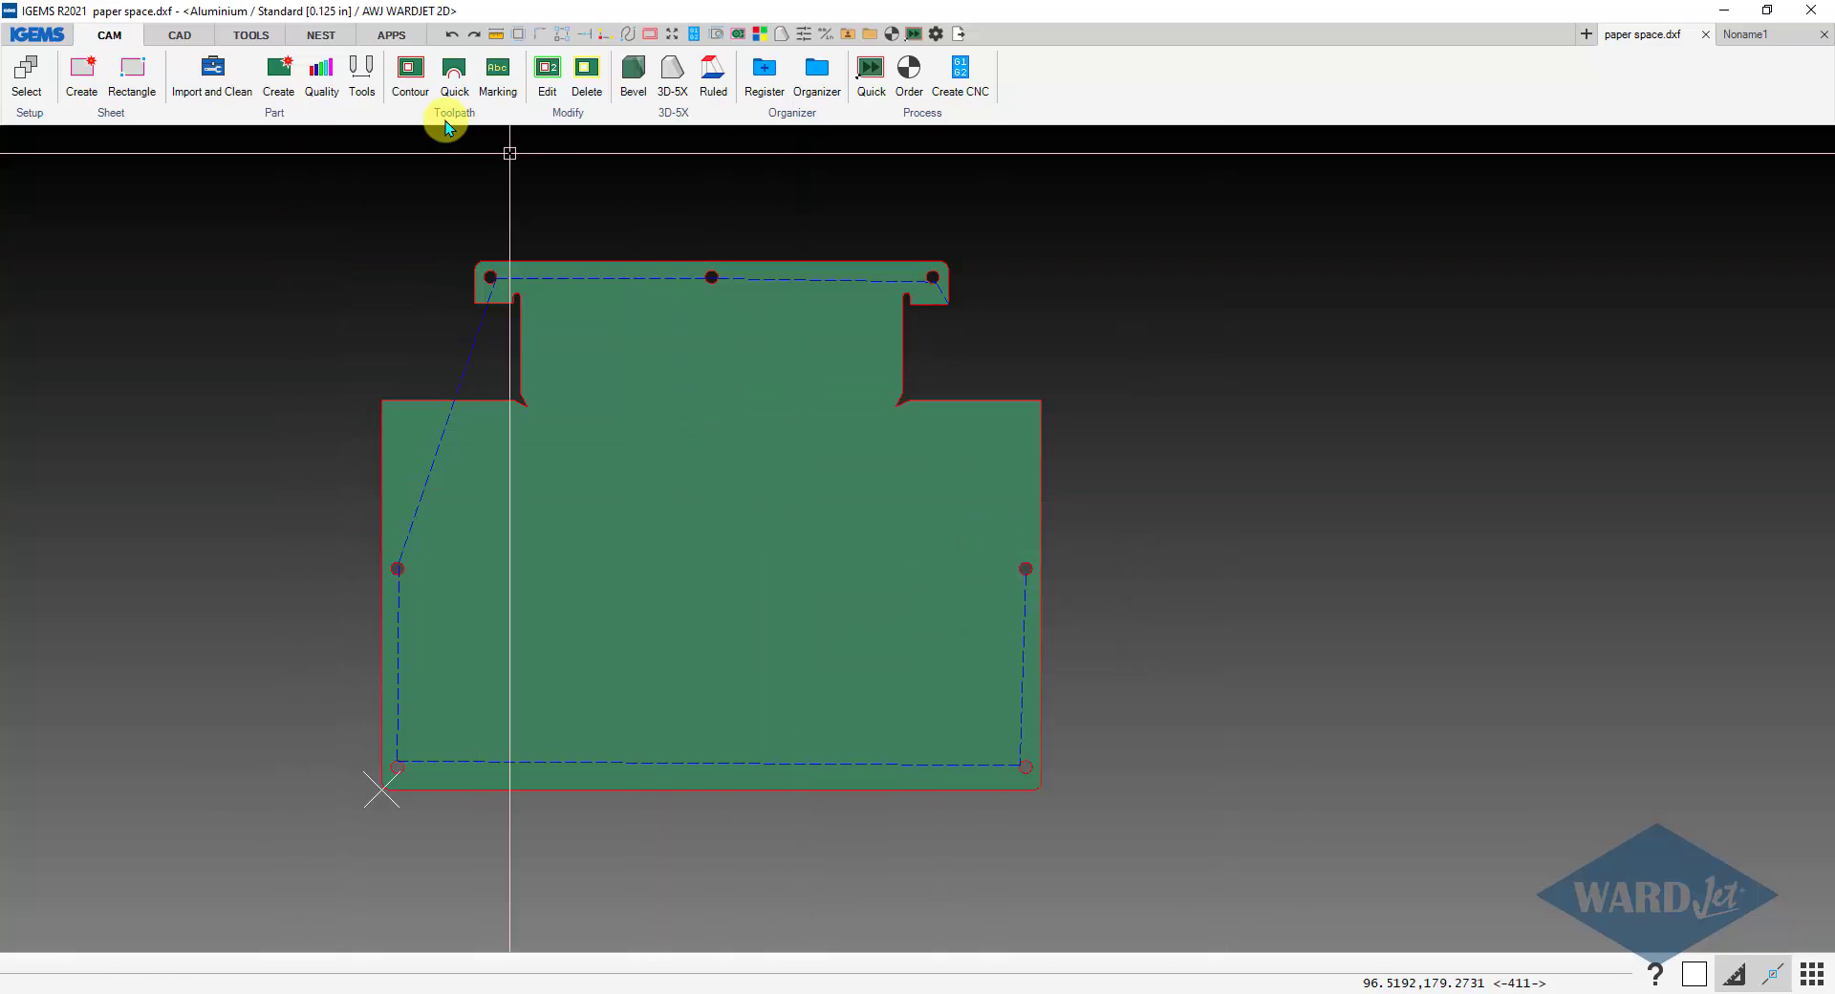
click(453, 42)
click(453, 42)
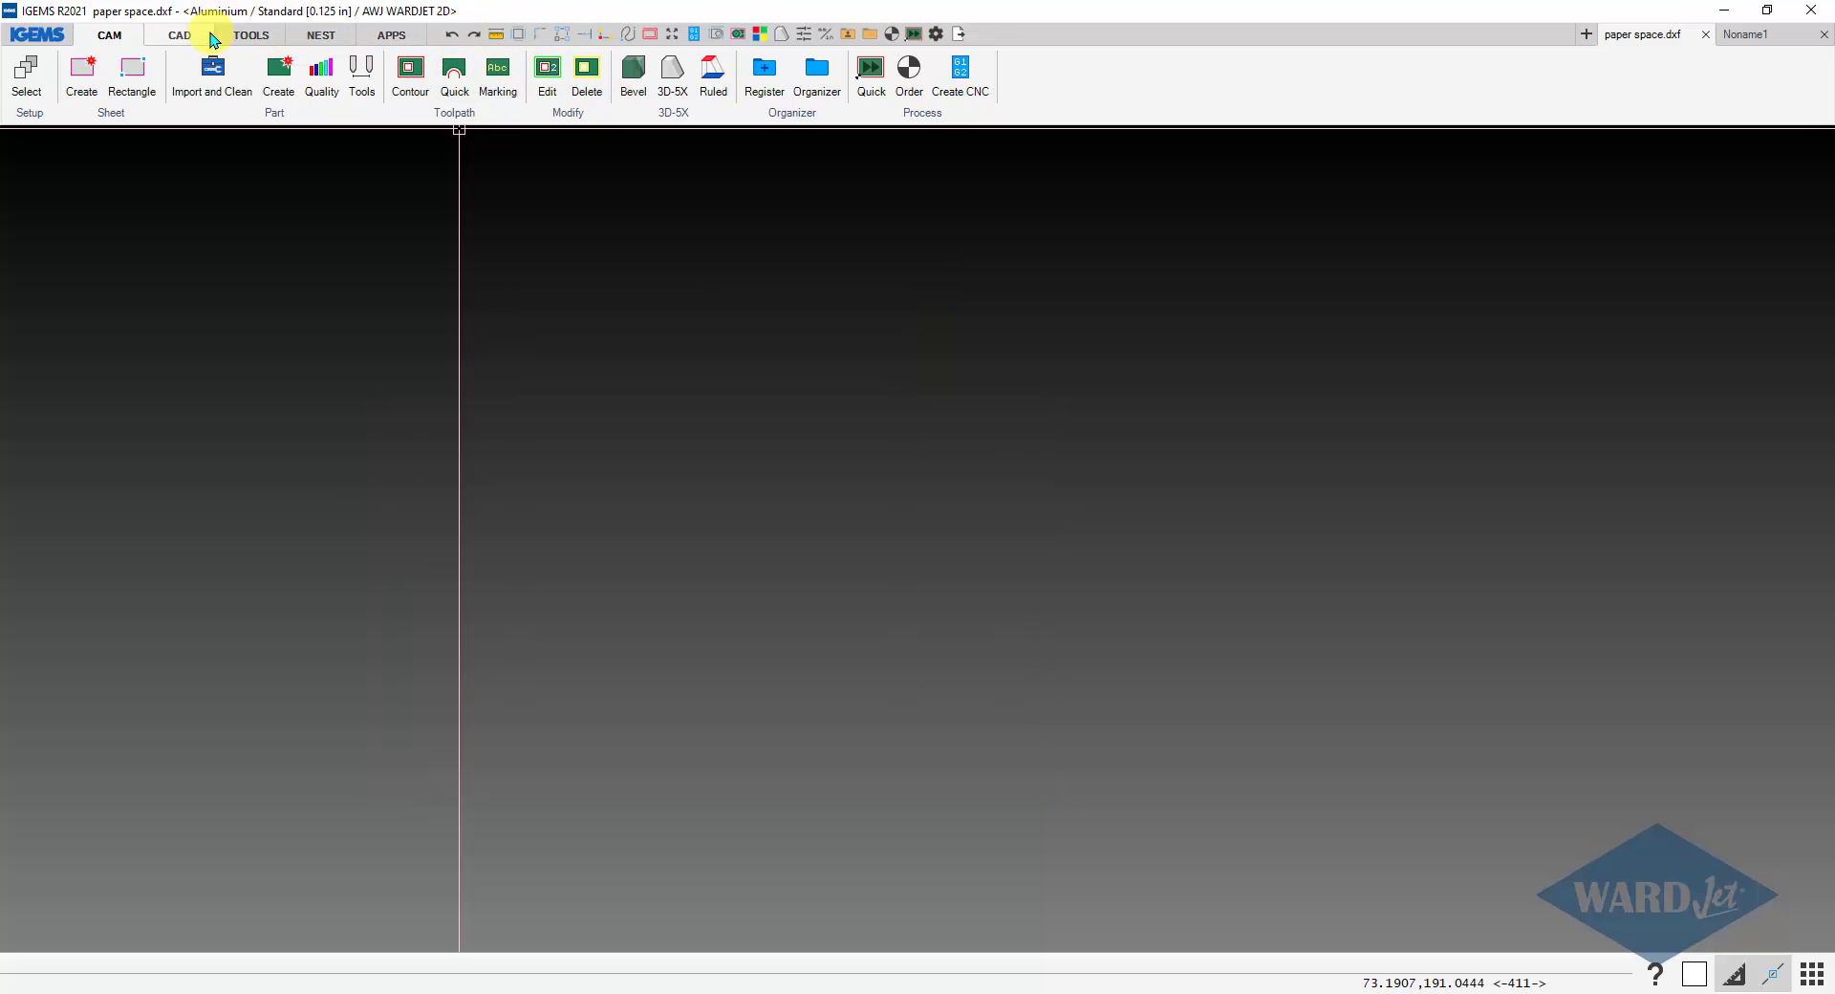
Insert SHEET1_1_FANSHROUD_1 again with Explode checked, at position 0,0 and scale 1
click(192, 34)
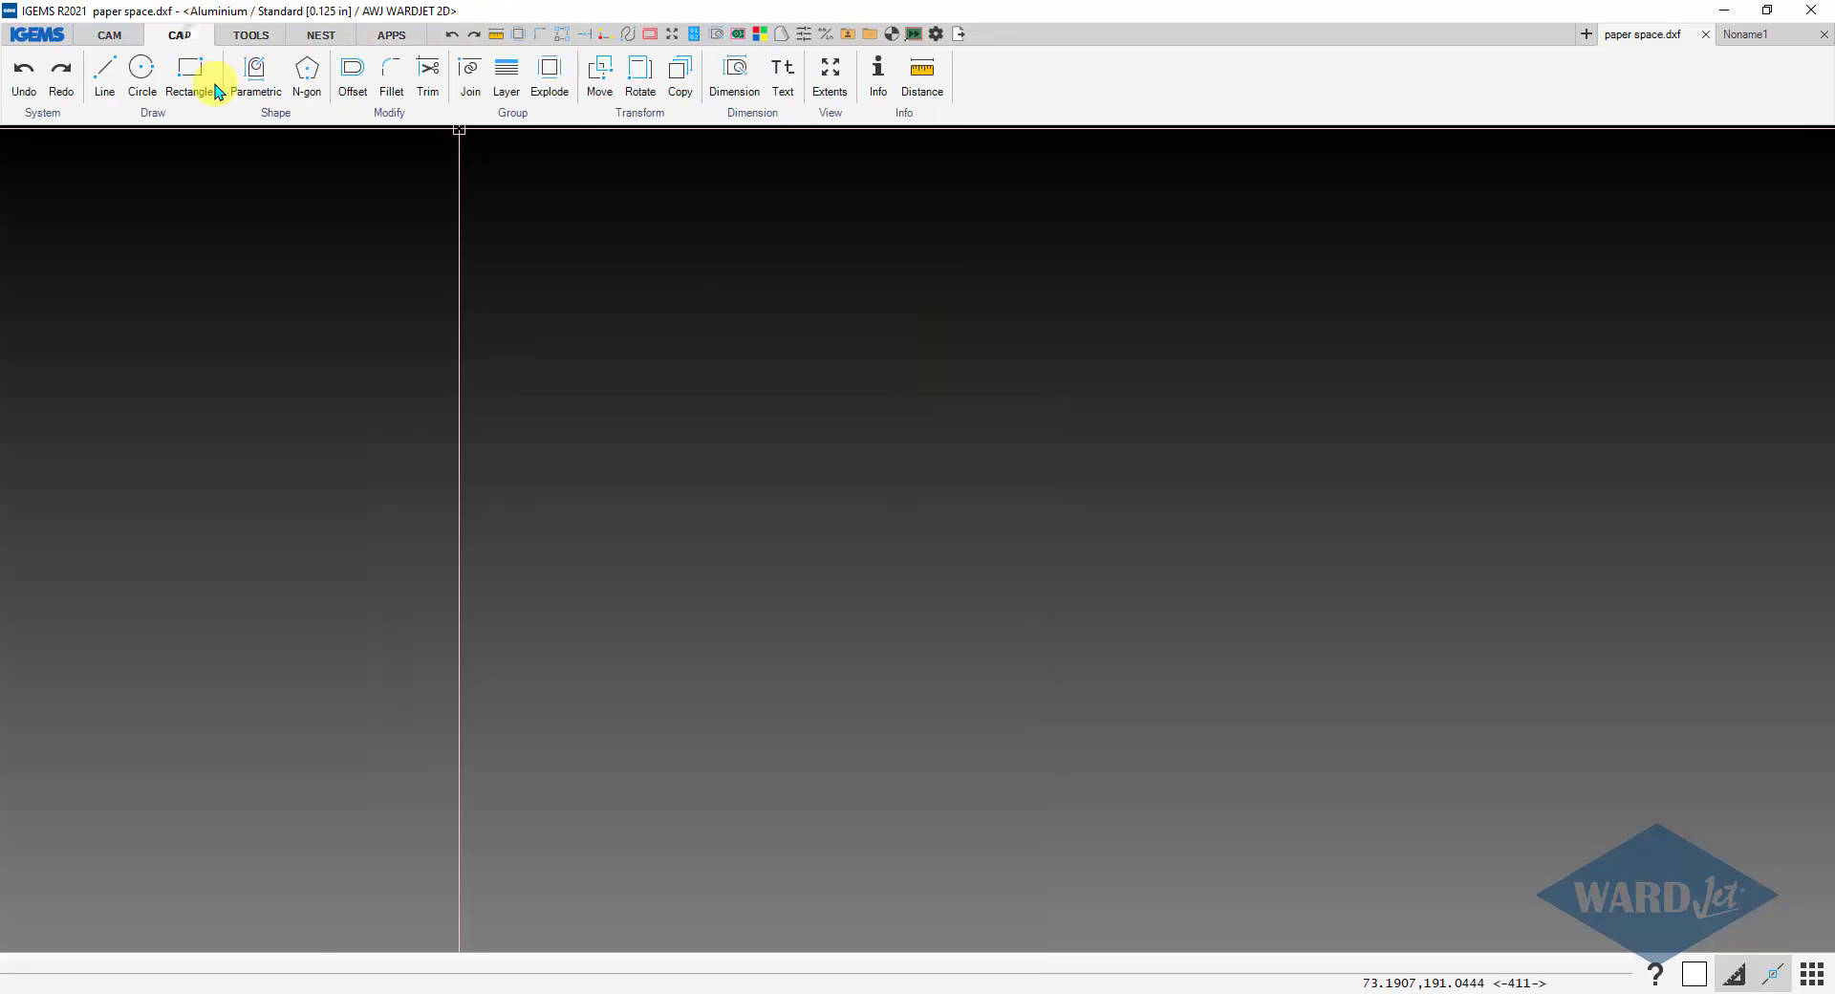
click(514, 114)
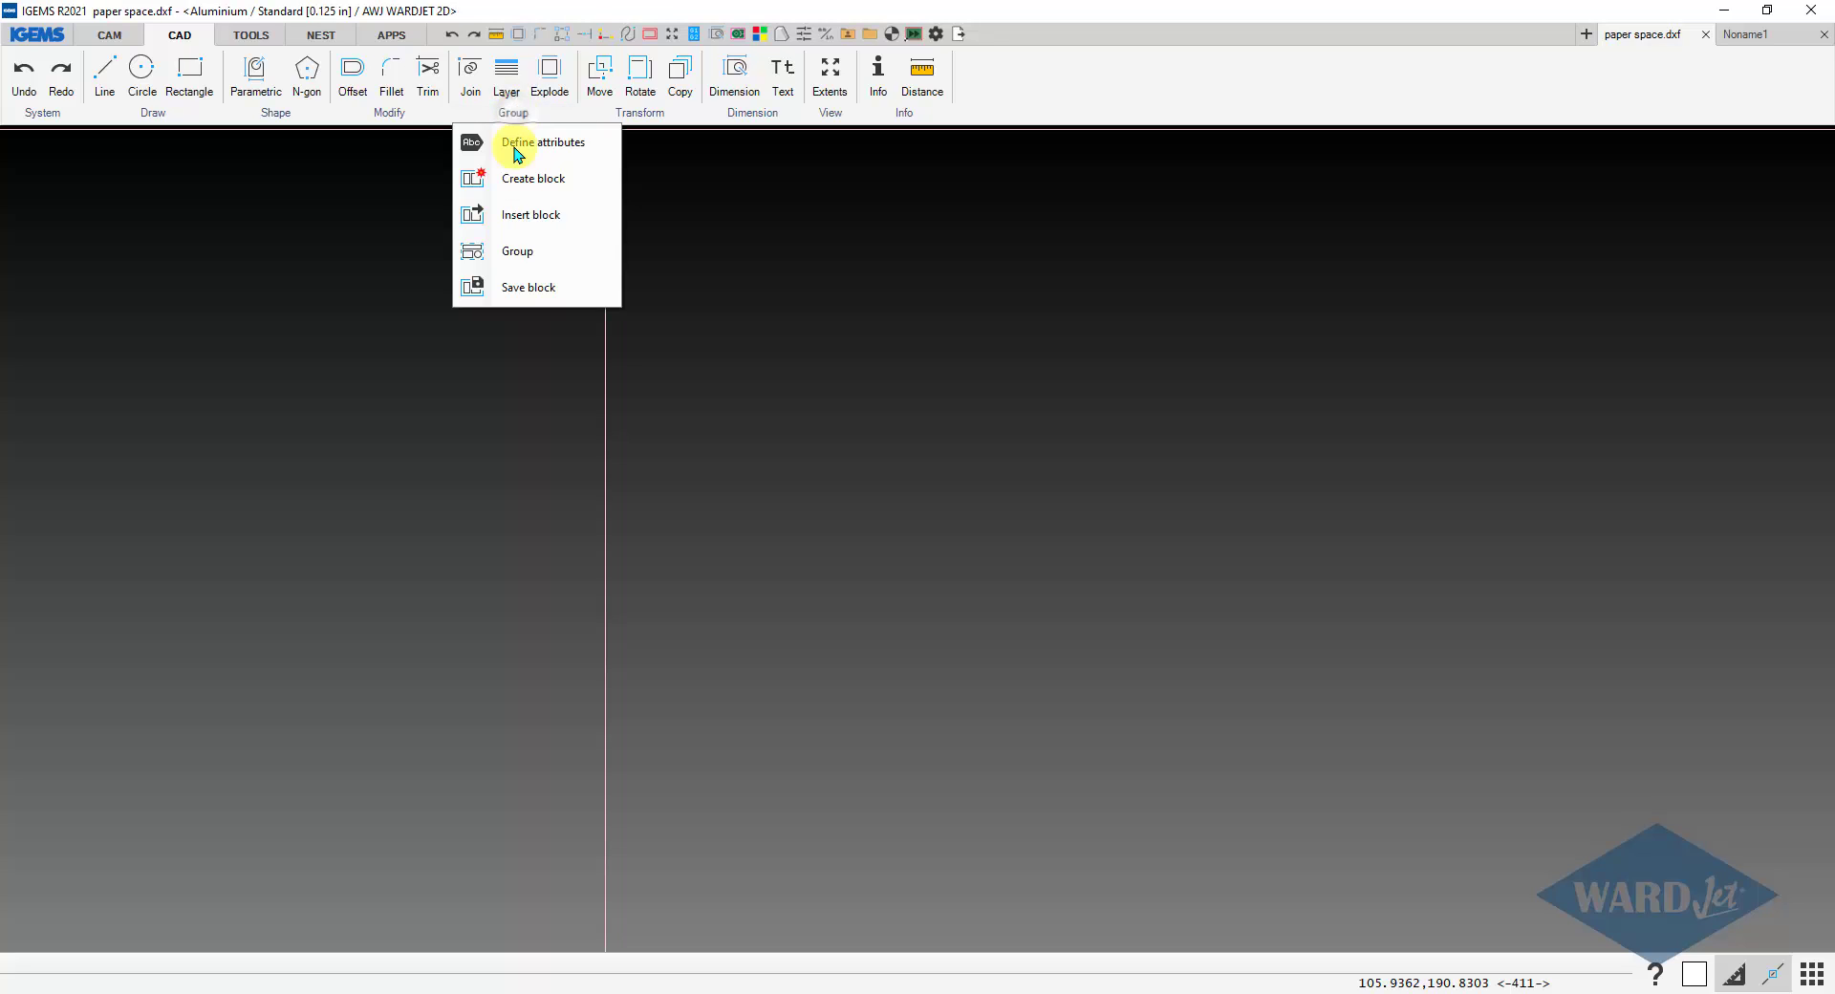
click(520, 211)
click(1054, 417)
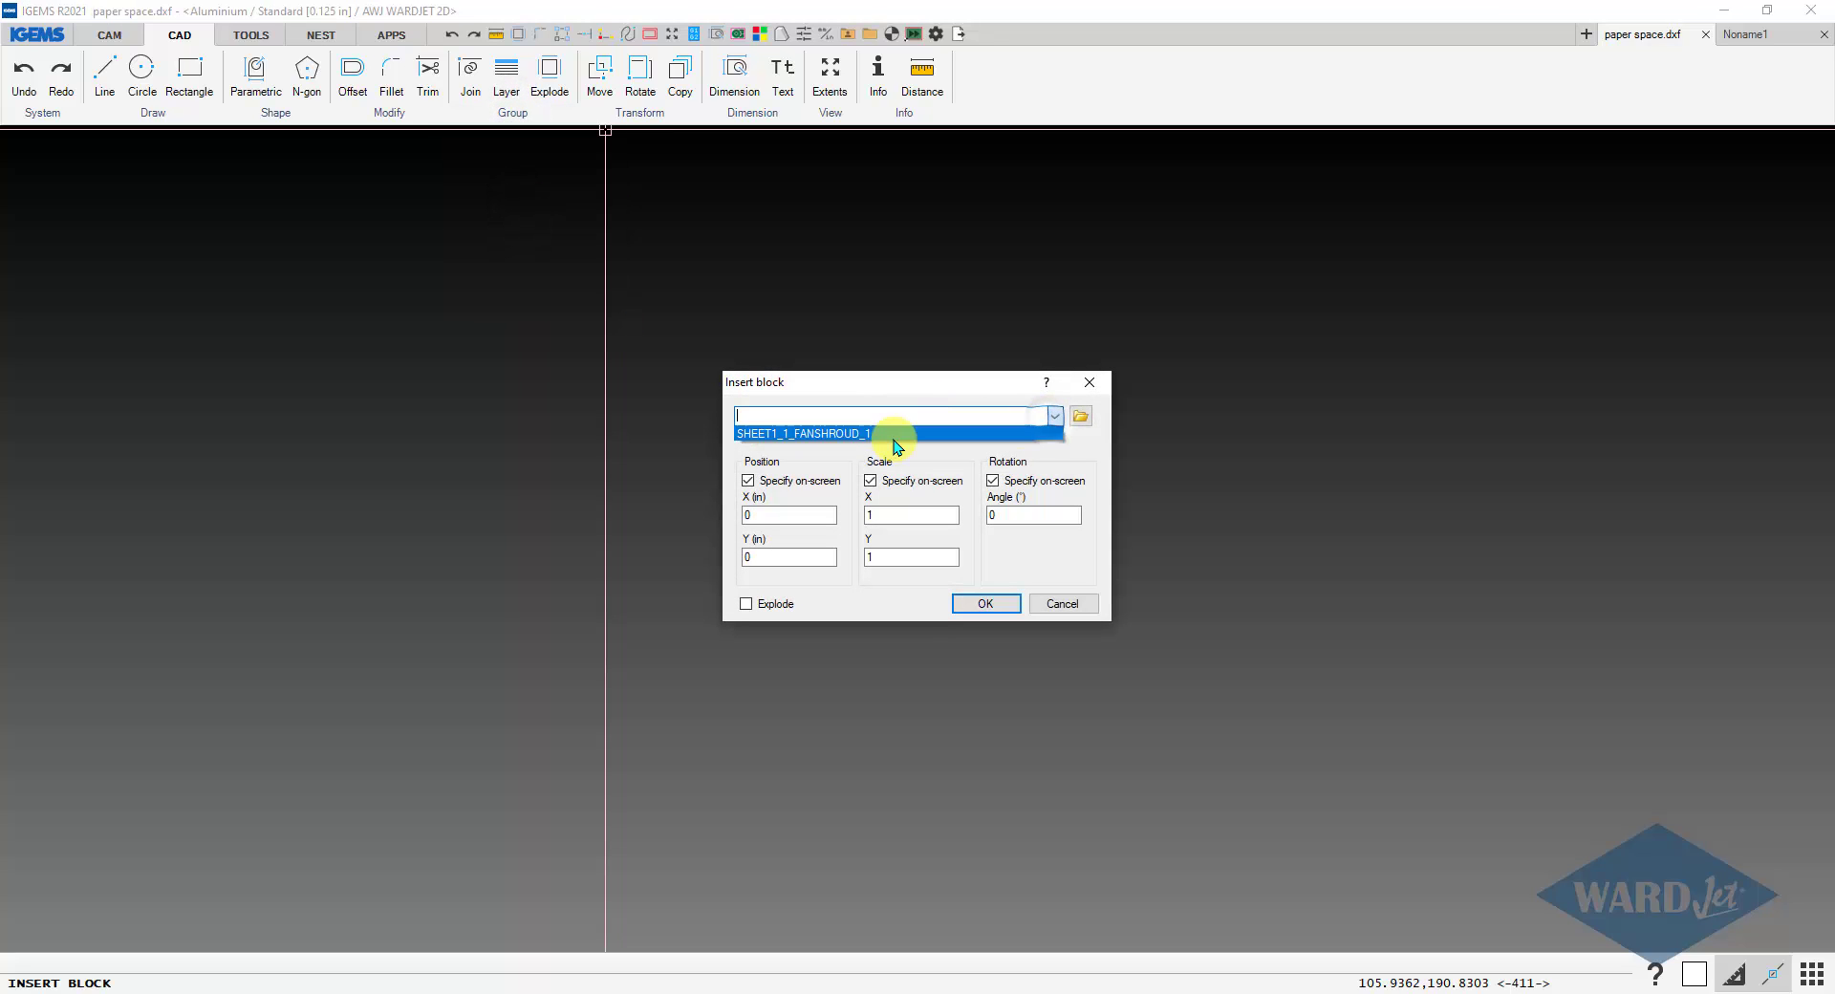
click(894, 434)
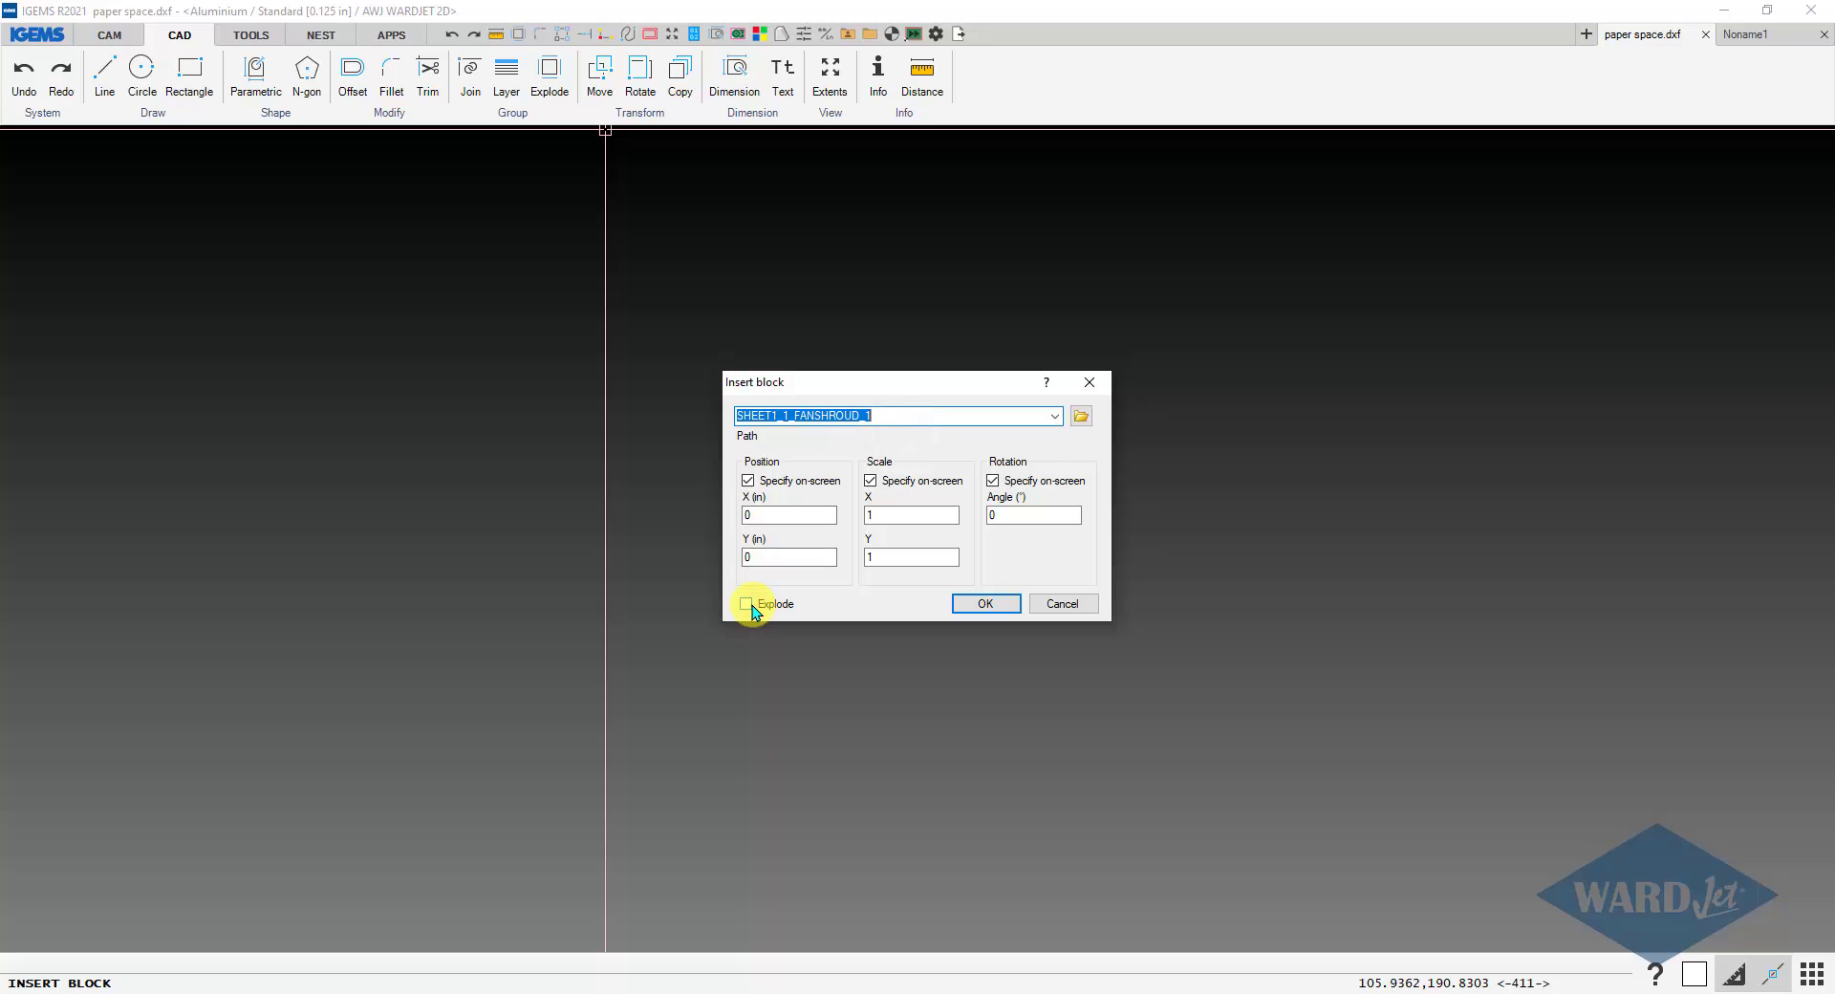
click(750, 606)
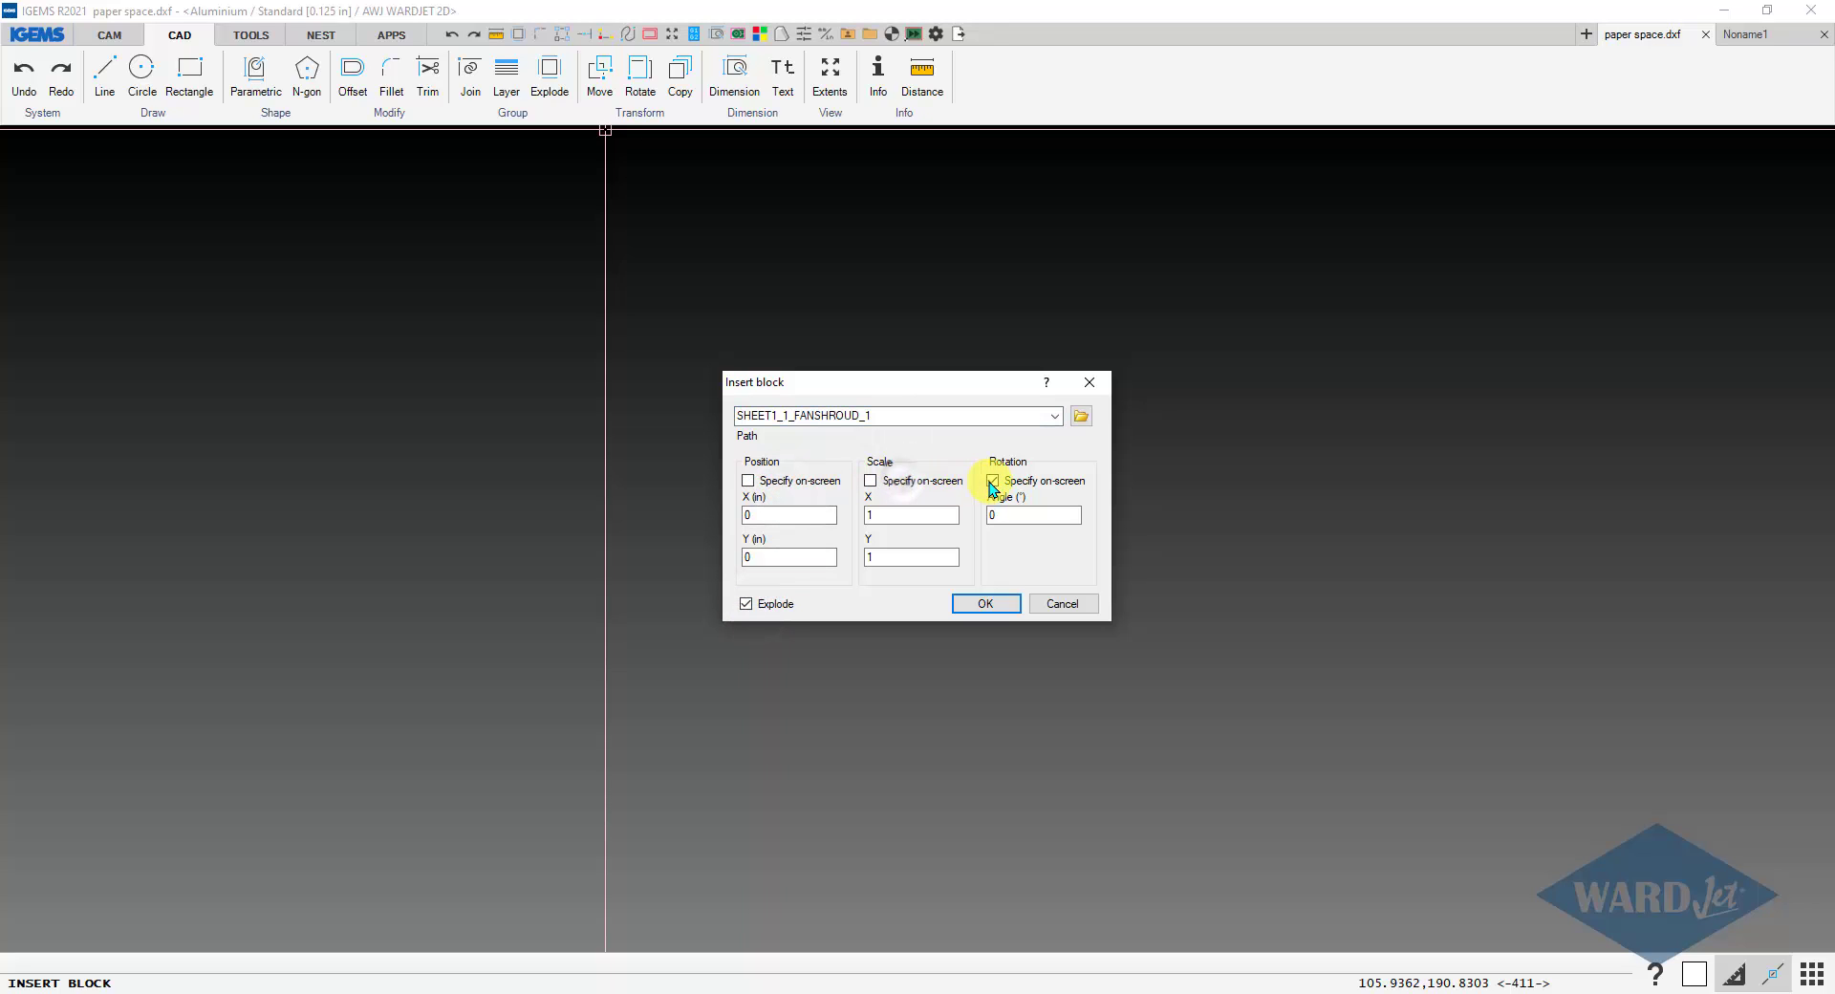
click(966, 602)
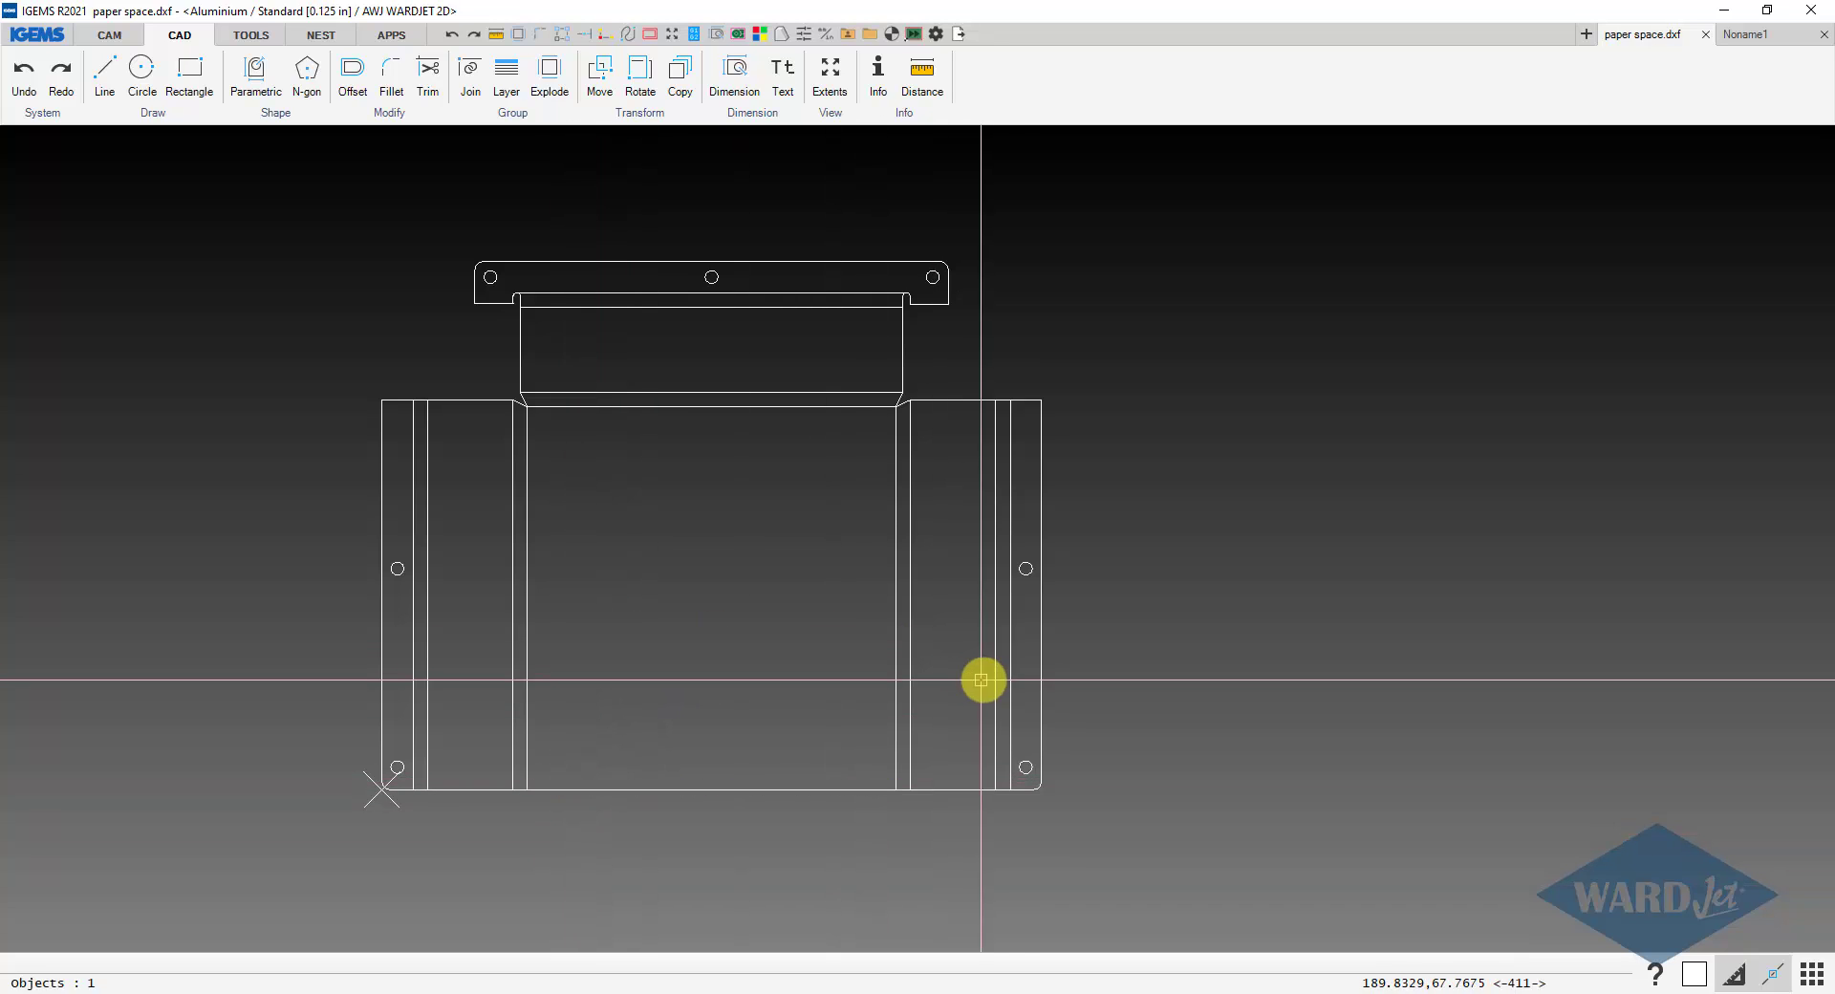
Delete the eight fold lines and the inner rectangle's lines again
drag(1023, 681, 439, 634)
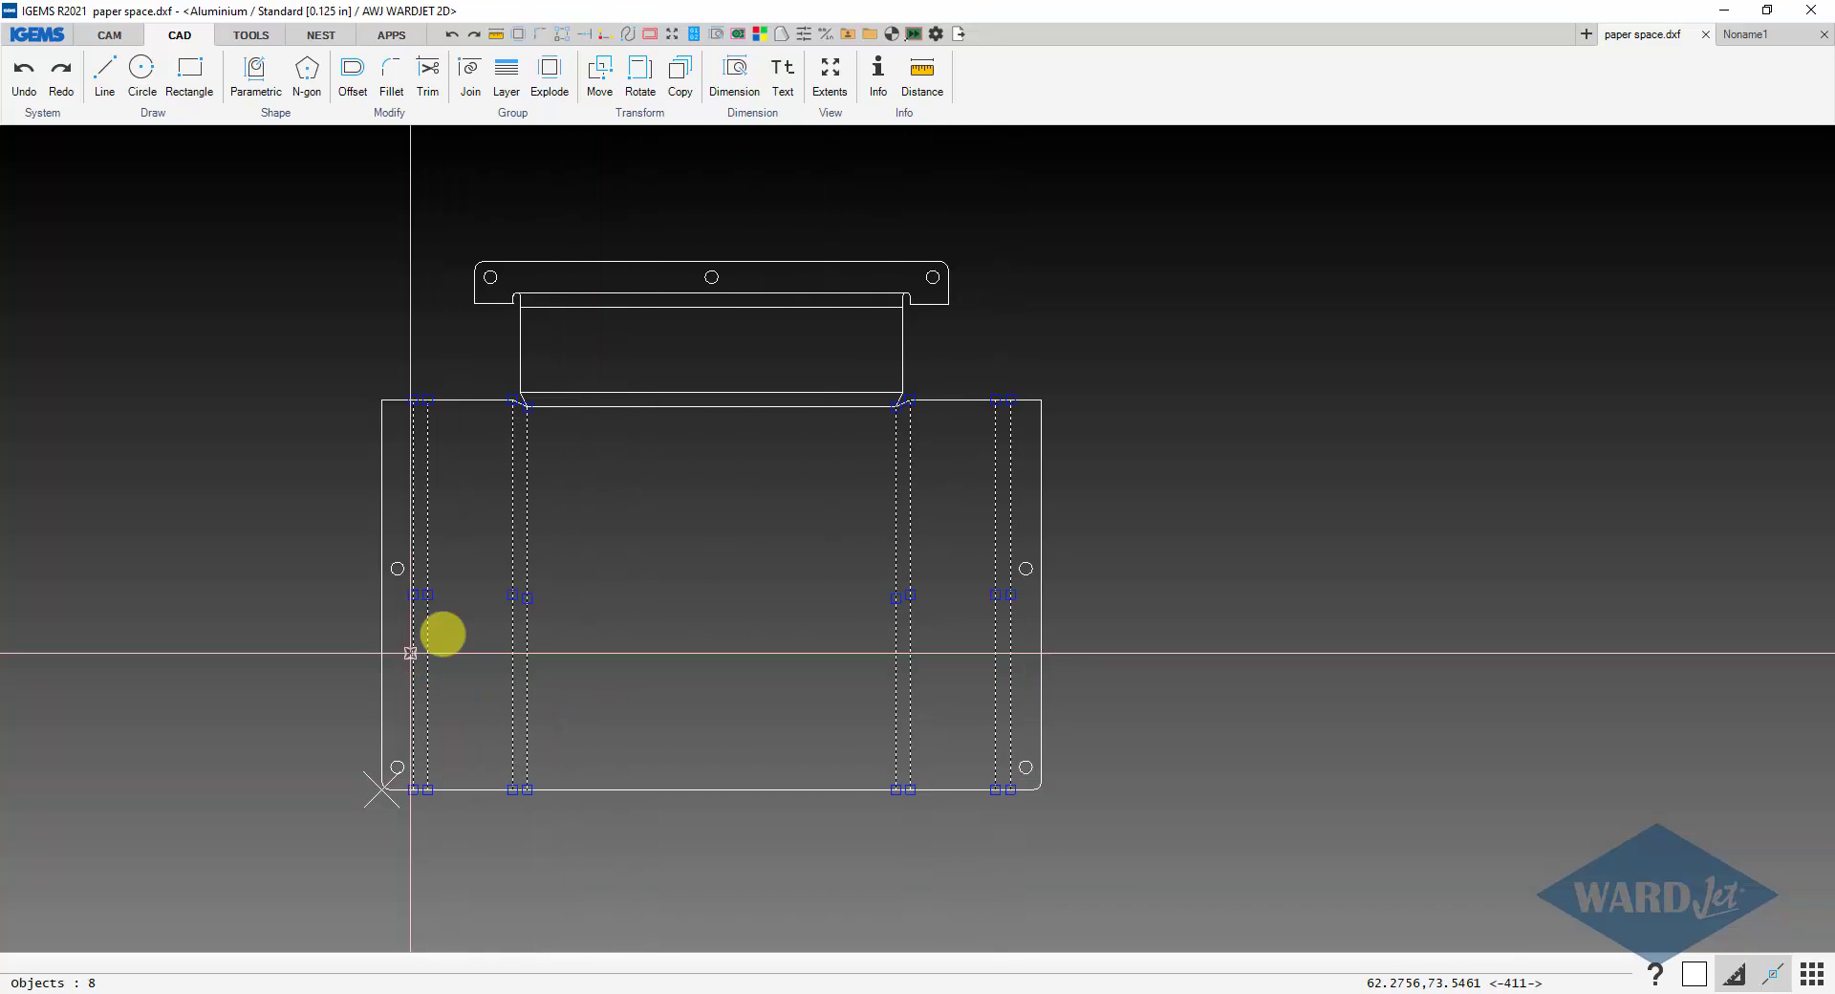
drag(762, 332, 751, 289)
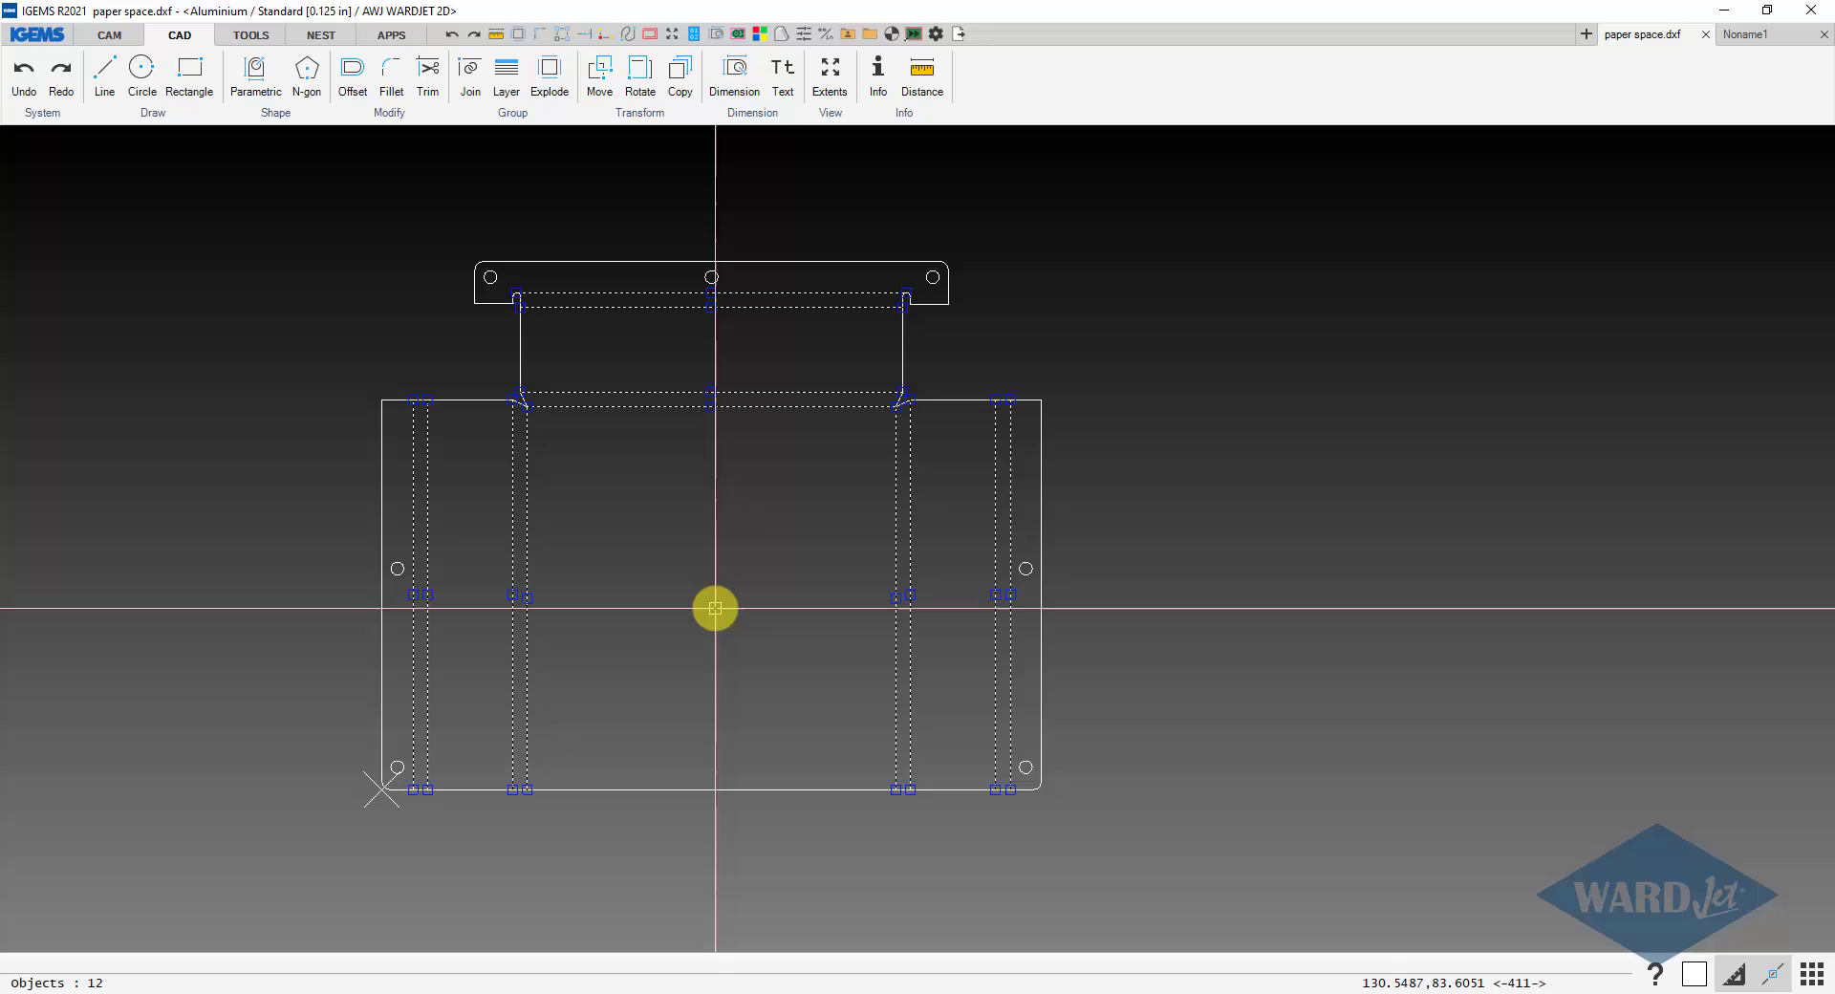
key(Delete)
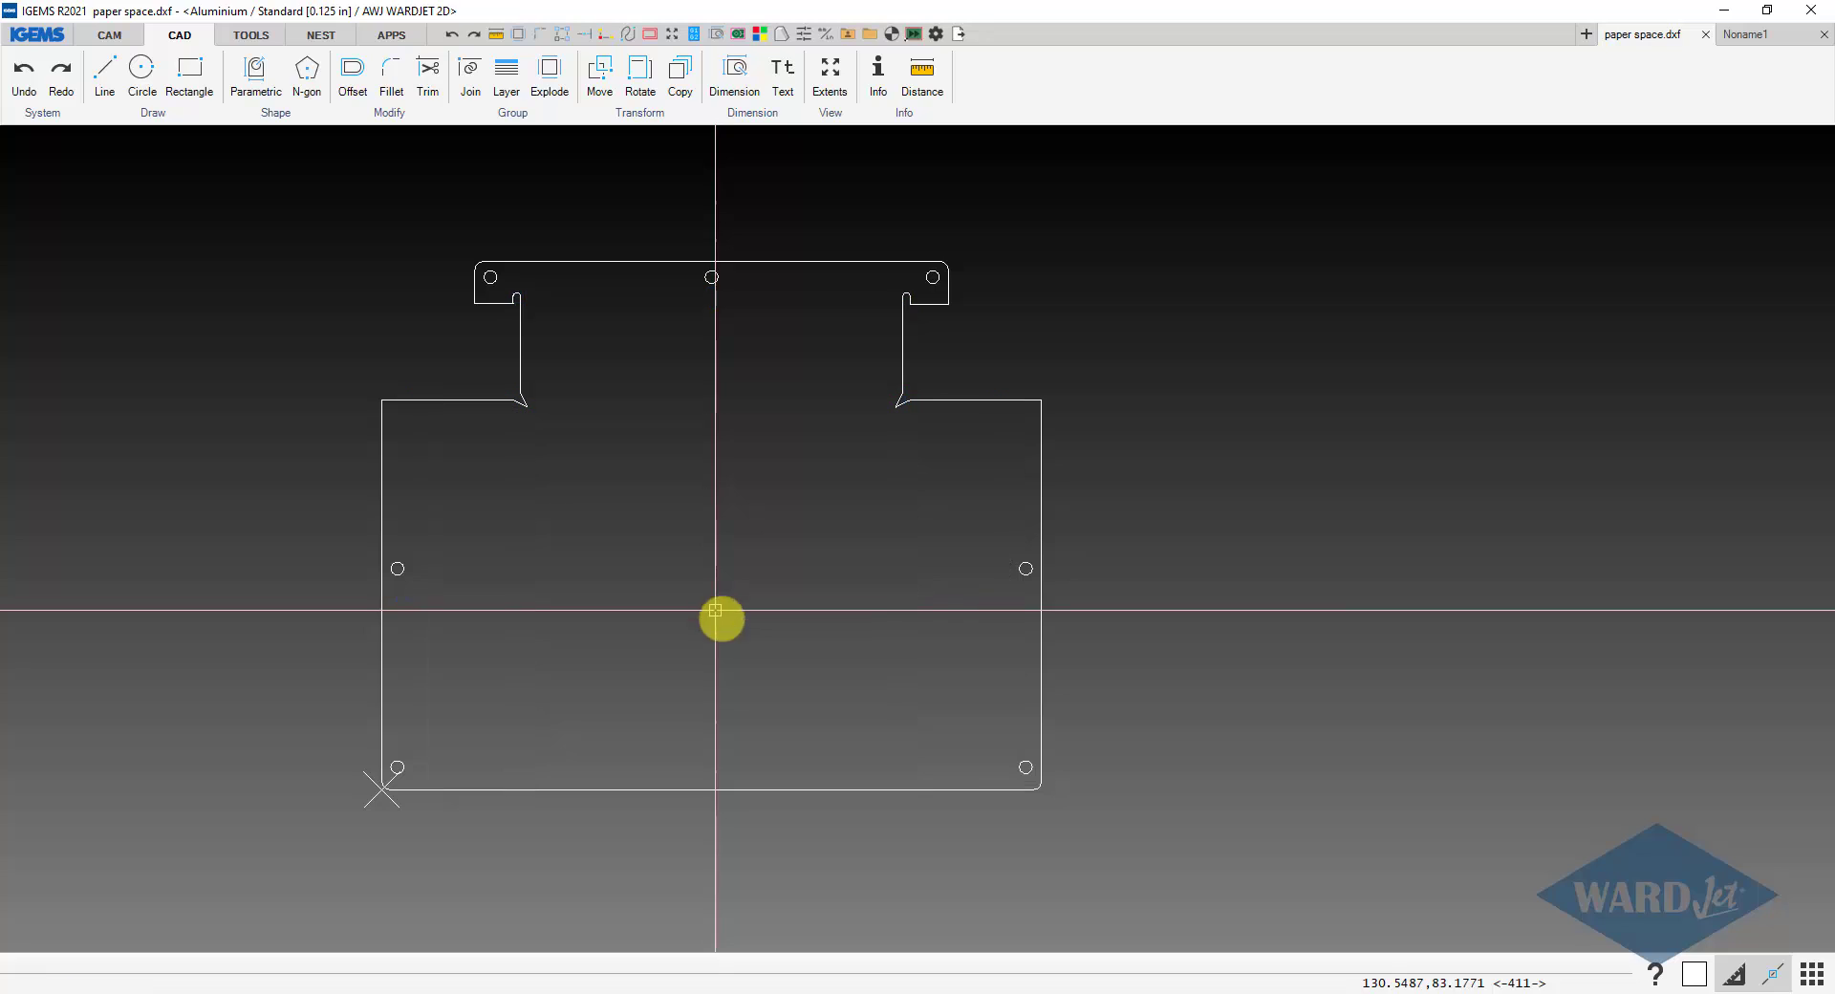
Start Part > Create on the CAM tab, enclosing the whole outline to open its part settings
click(111, 35)
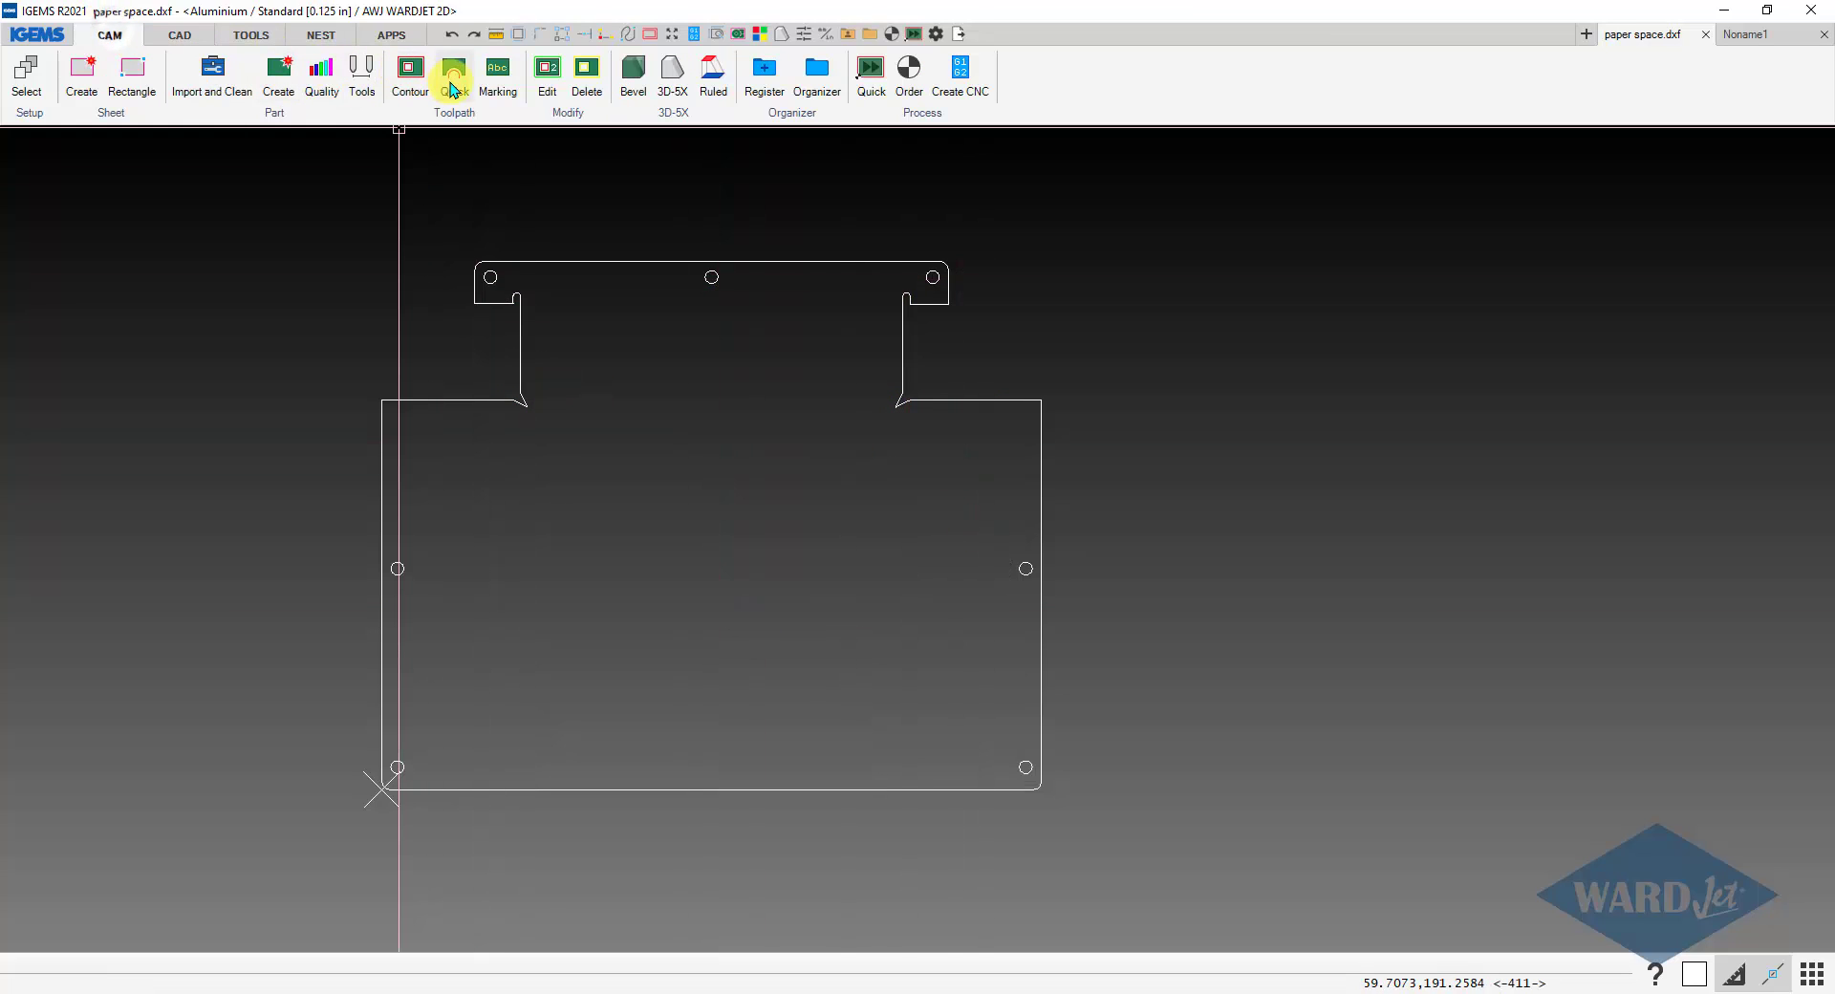
click(278, 80)
click(270, 213)
click(1270, 857)
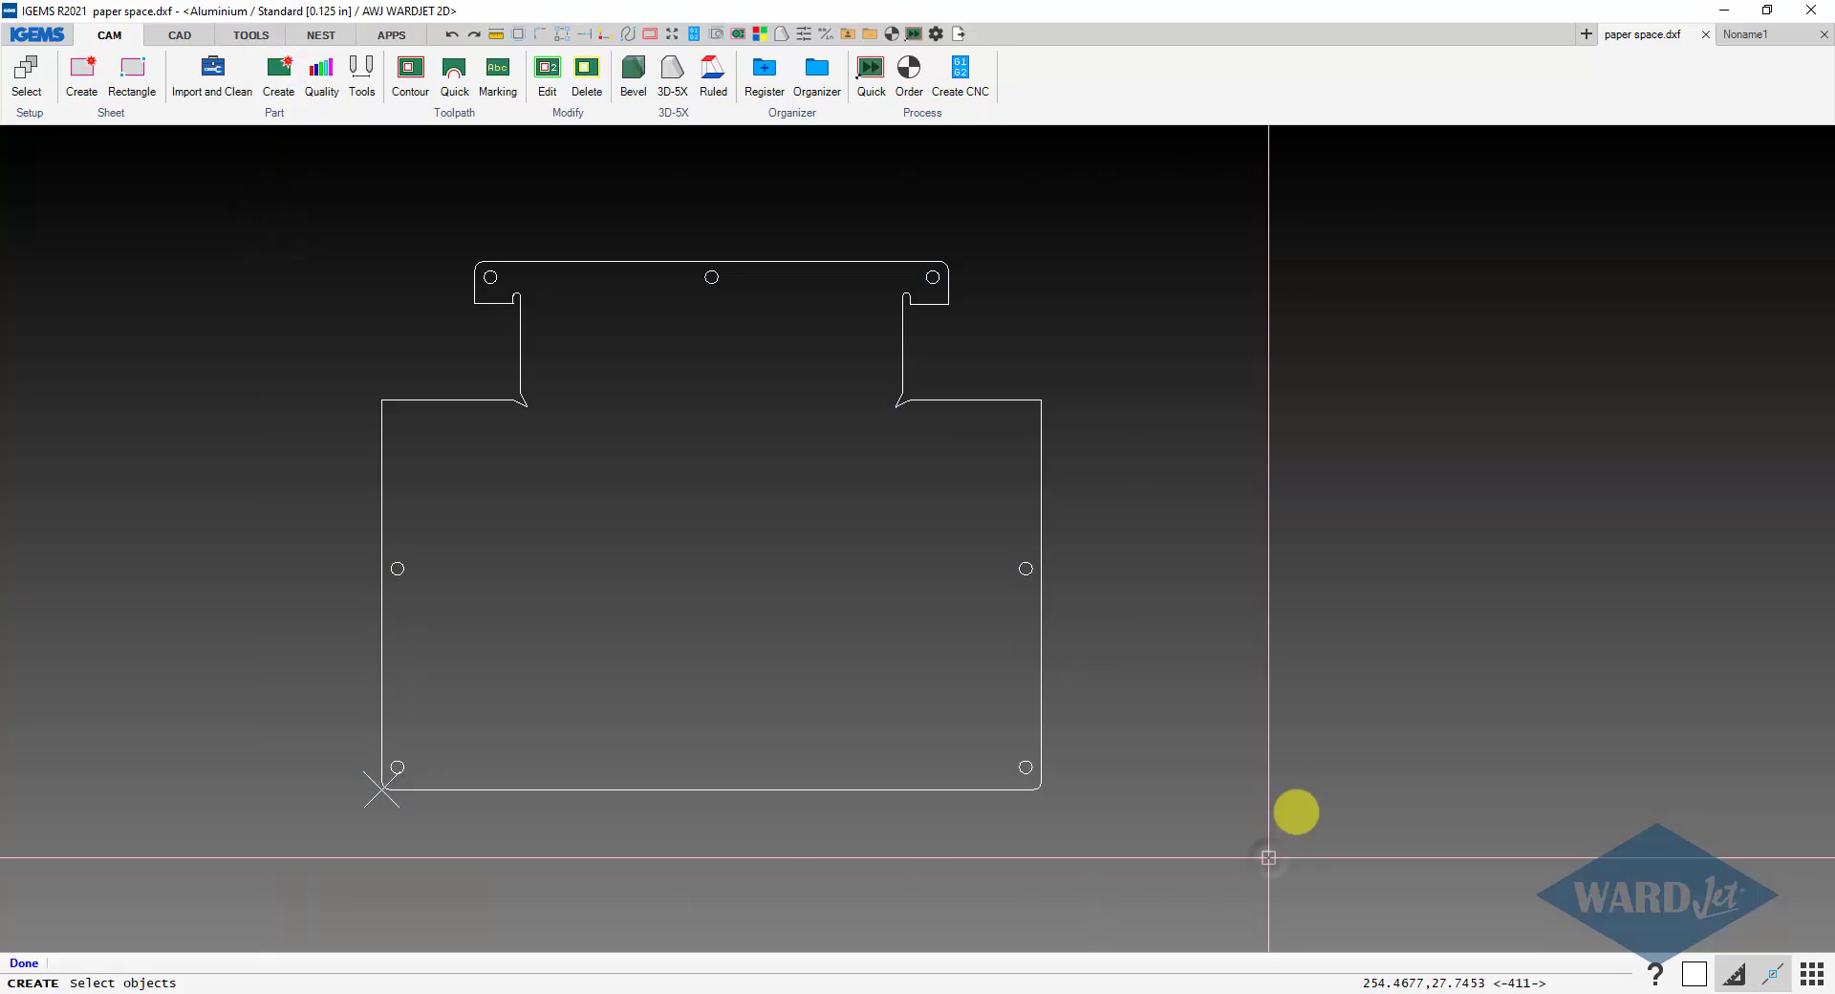
right_click(1294, 812)
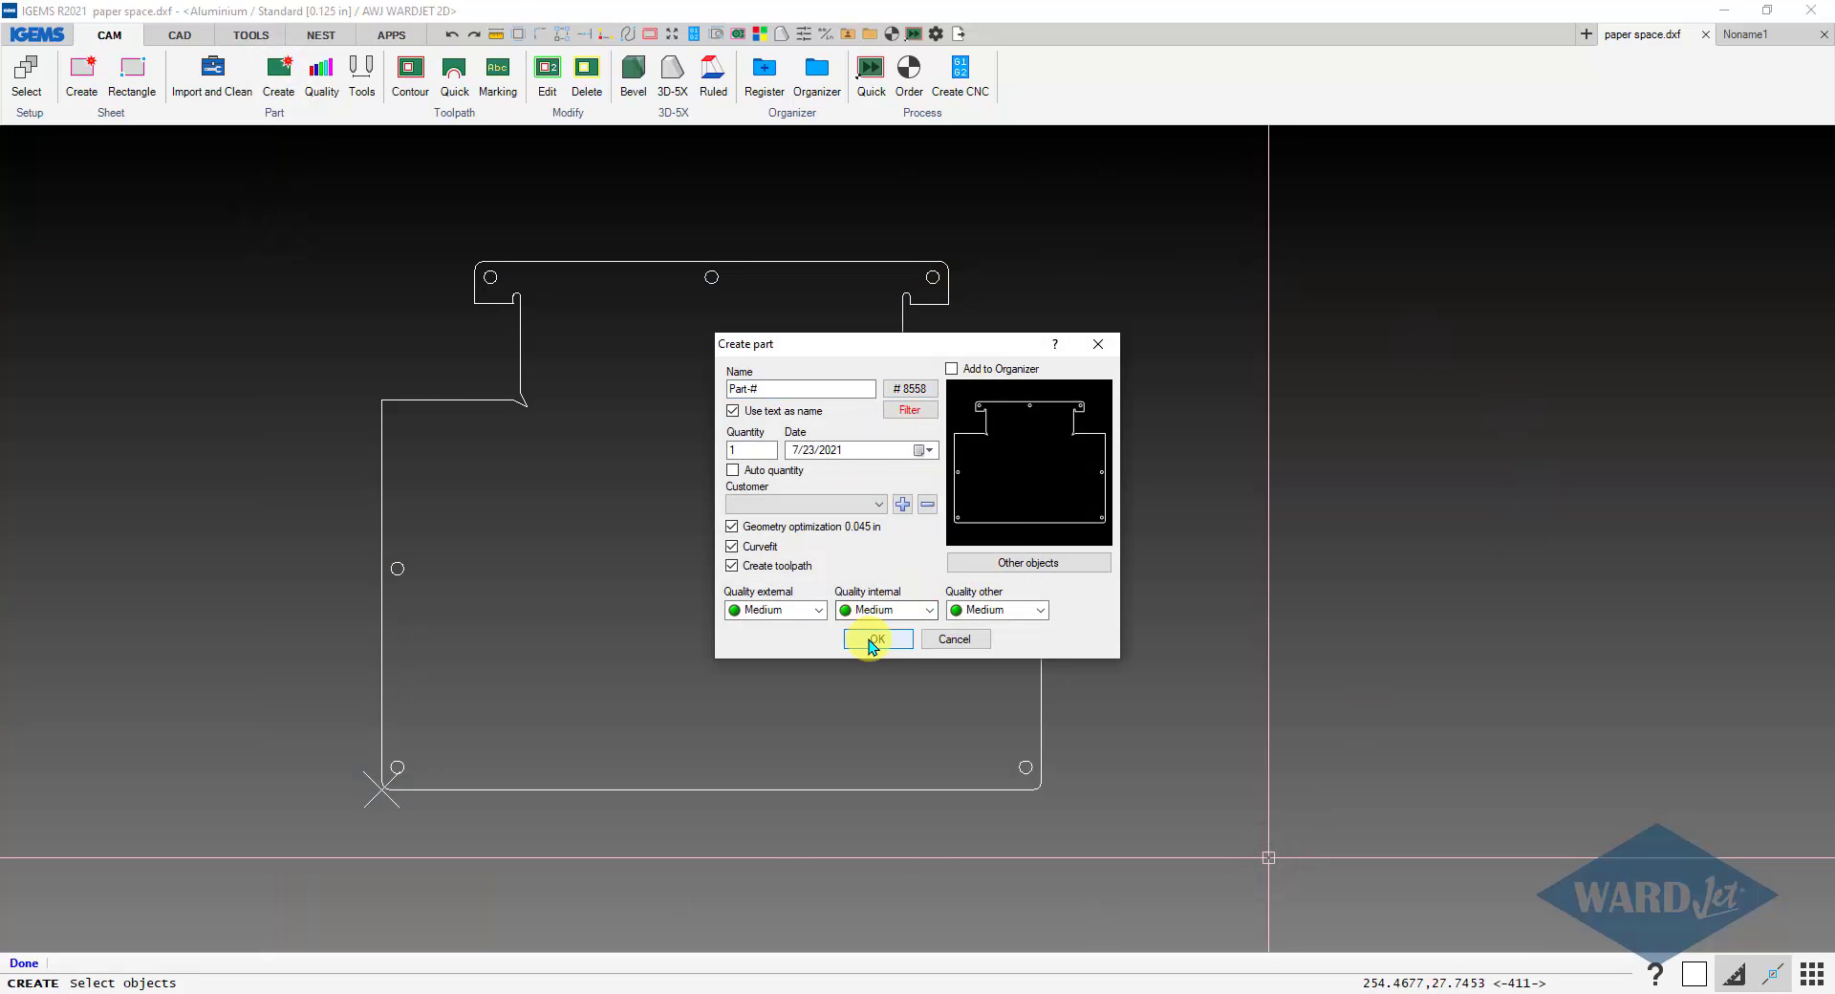